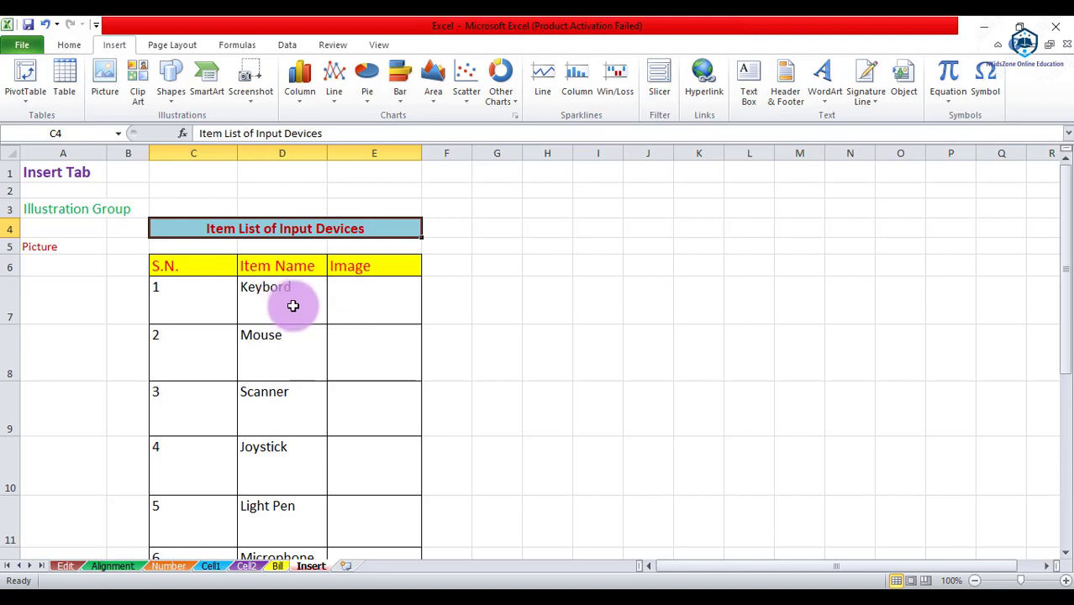
Step: Insert a blank row above the Mouse row in the input devices table
left_click(391, 311)
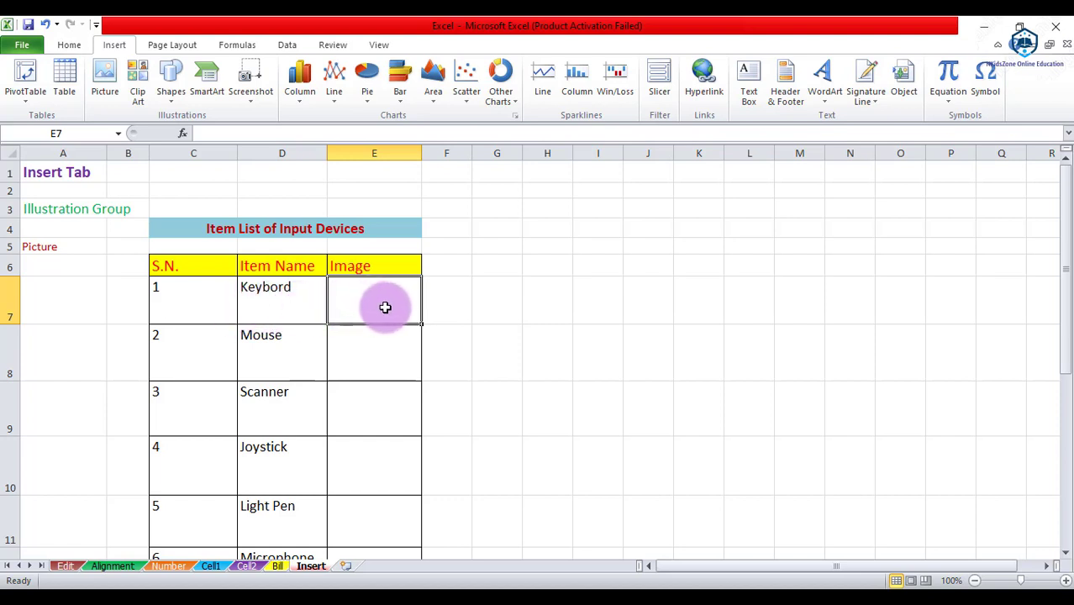
left_click(4, 312)
right_click(8, 355)
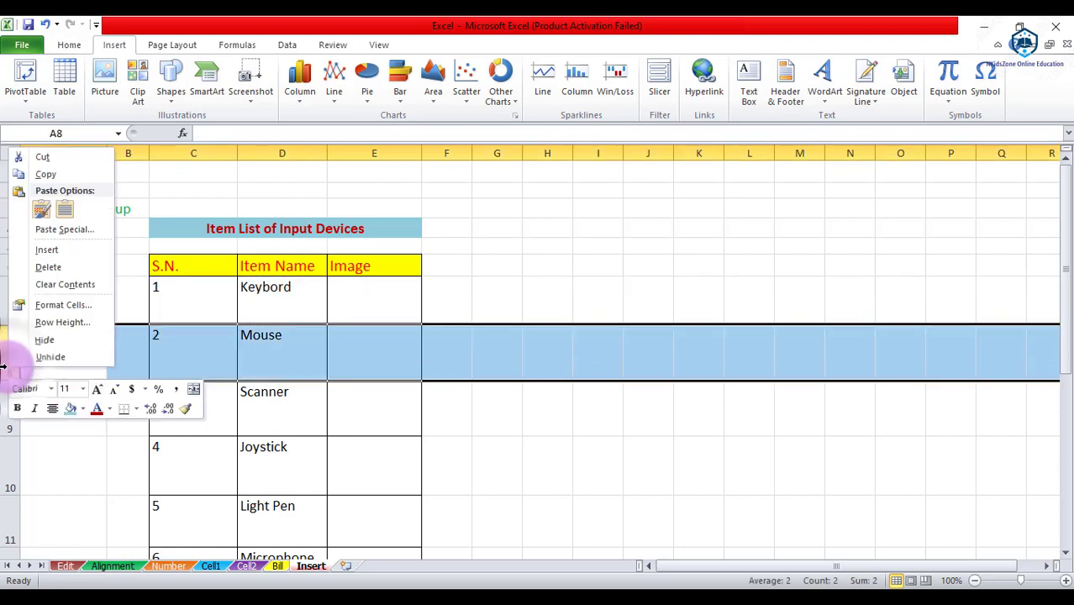
left_click(75, 252)
left_click(76, 259)
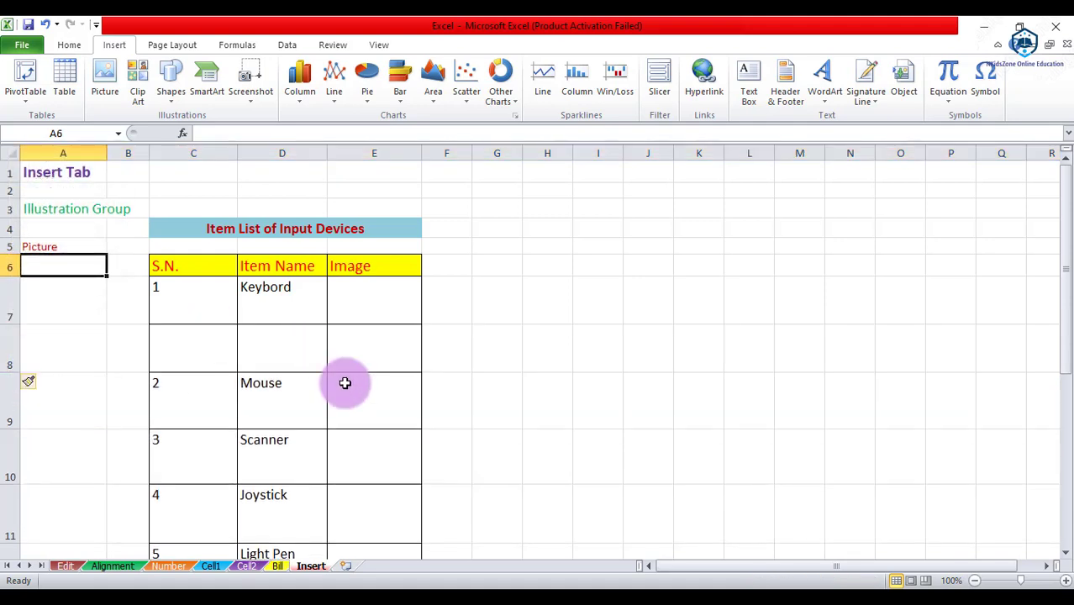
Step: Undo the blank row insertion above the Mouse row
left_click(391, 413)
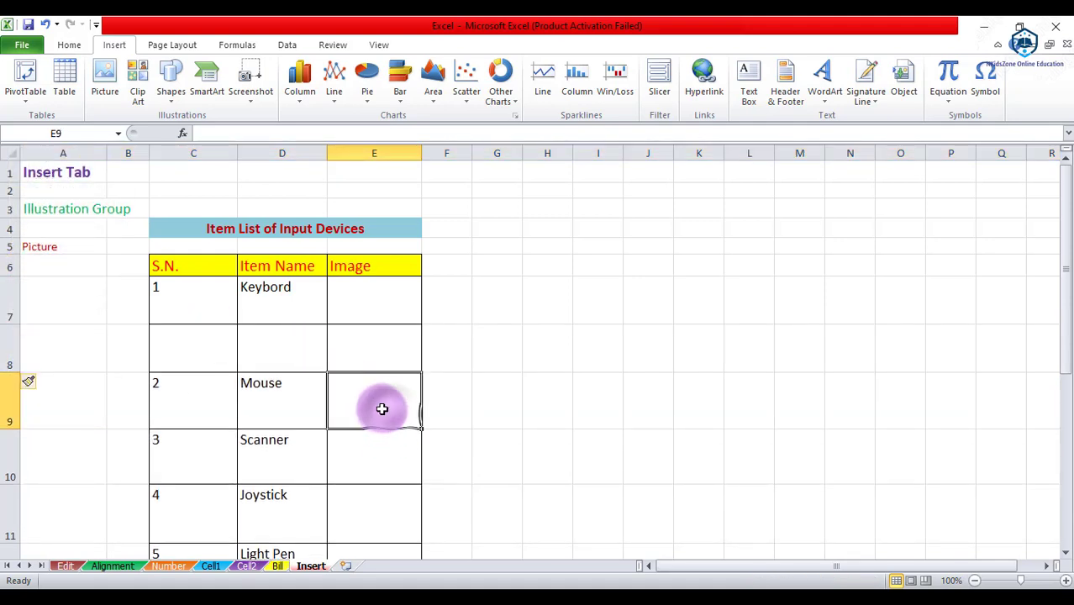
left_click(270, 387)
left_click(284, 362)
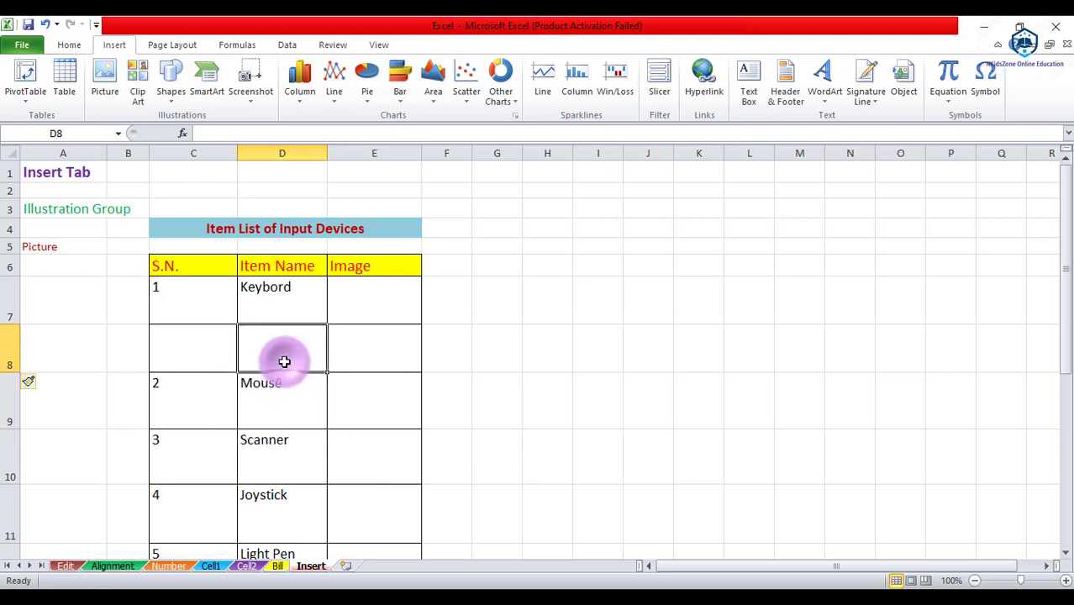
left_click(355, 361)
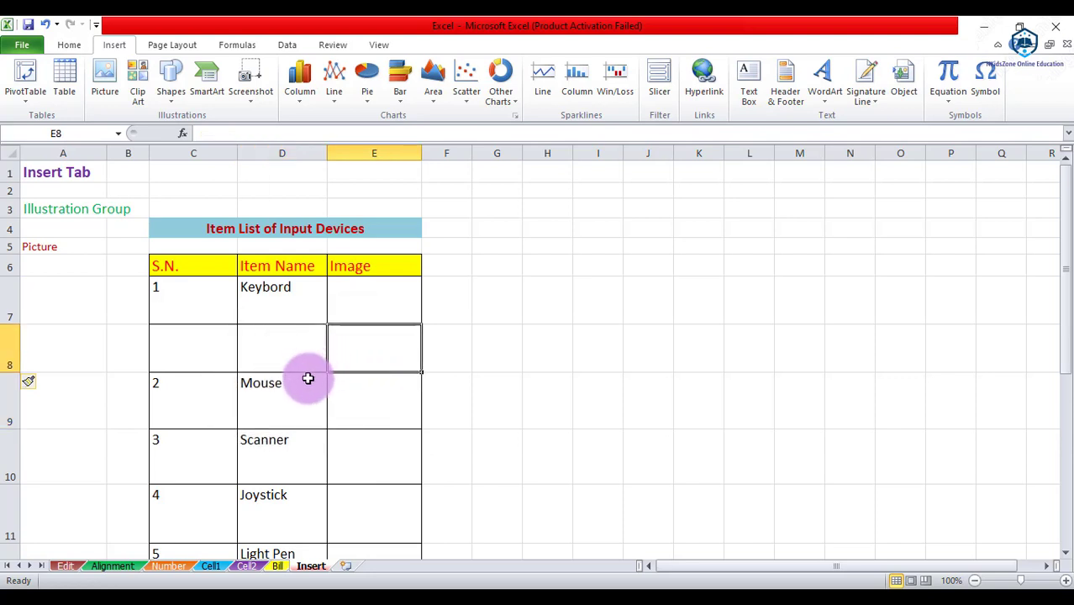
left_click(364, 399)
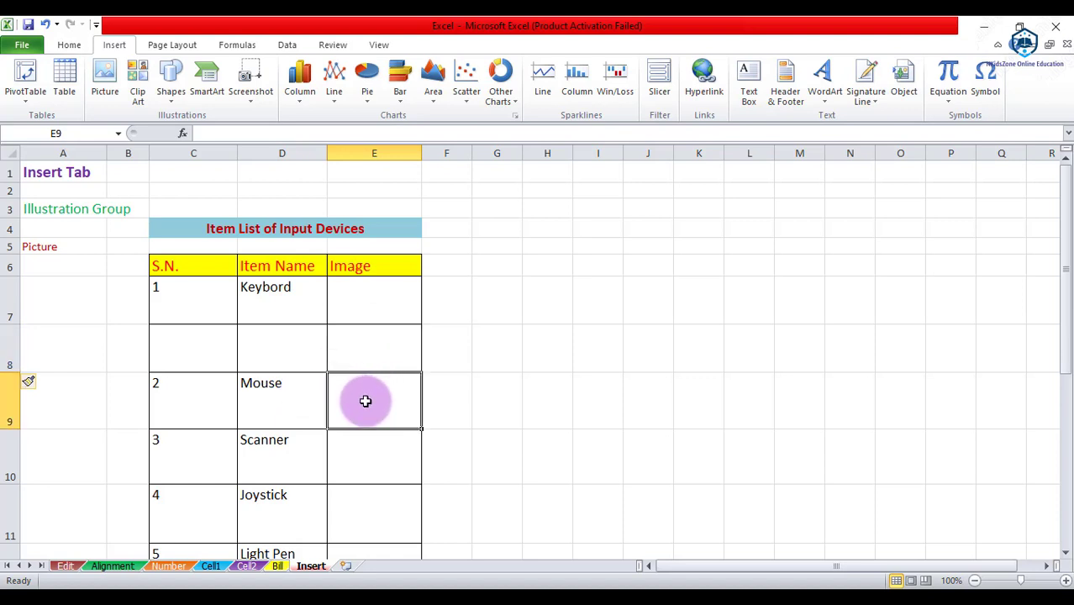
left_click(280, 399)
left_click(358, 399)
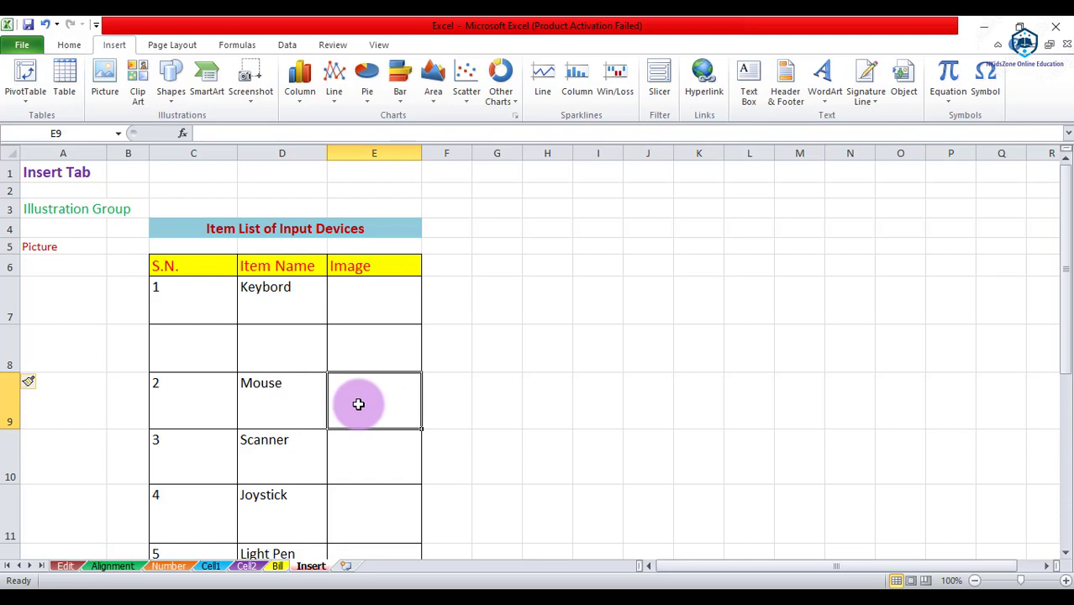
key("ctrl+z")
Step: Insert the quantum-qhm7307-mini-multimedia-keyboard picture from the Documents folder into the sheet
left_click(378, 304)
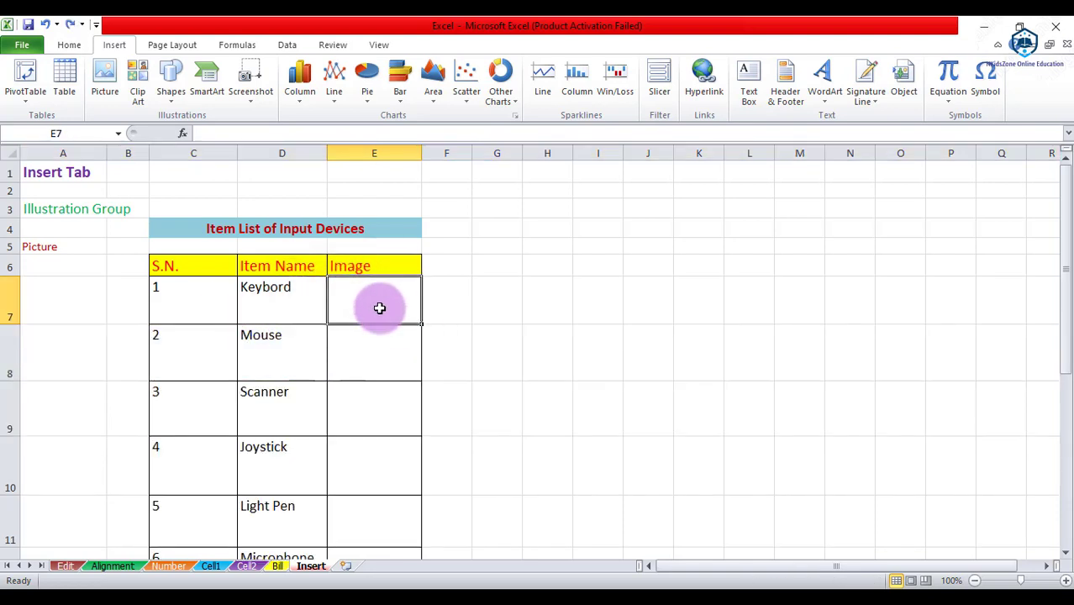
left_click_drag(368, 303, 204, 172)
left_click(200, 180)
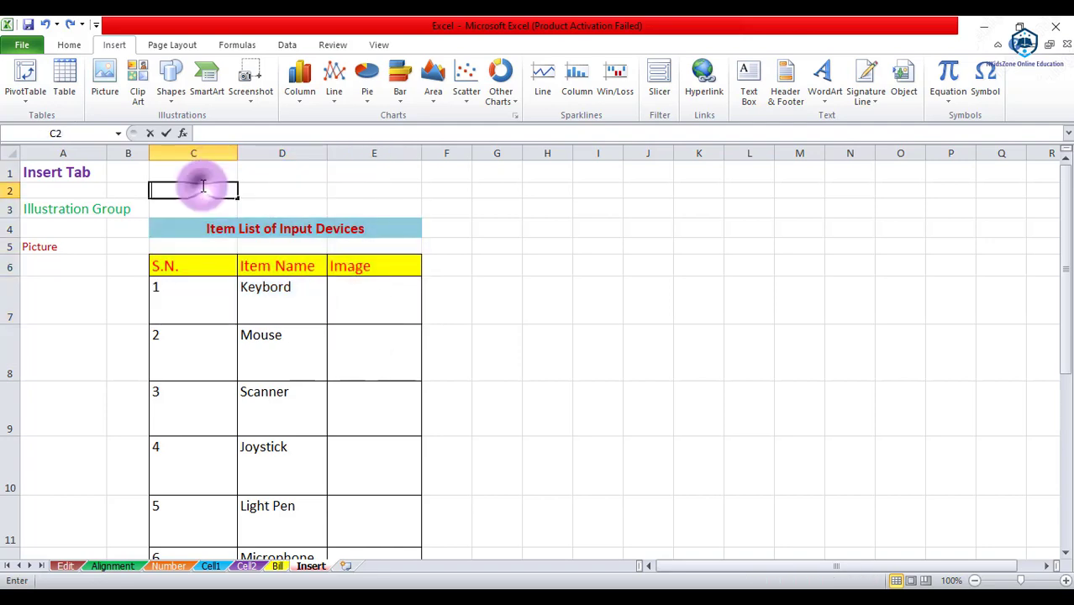
key("Right")
left_click(118, 98)
left_click_drag(526, 188, 530, 266)
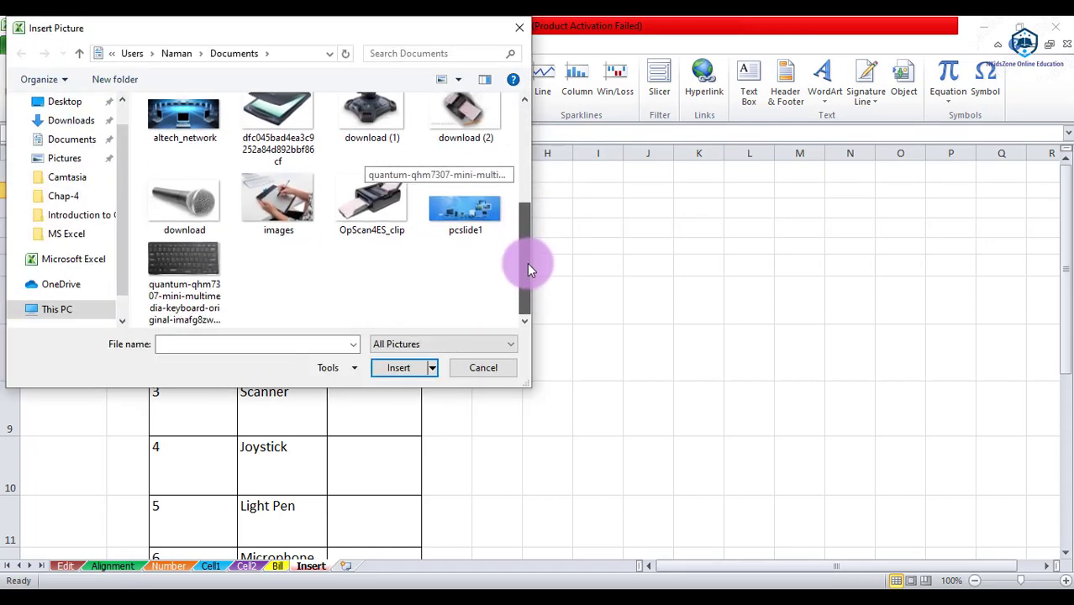
left_click(187, 260)
left_click(400, 368)
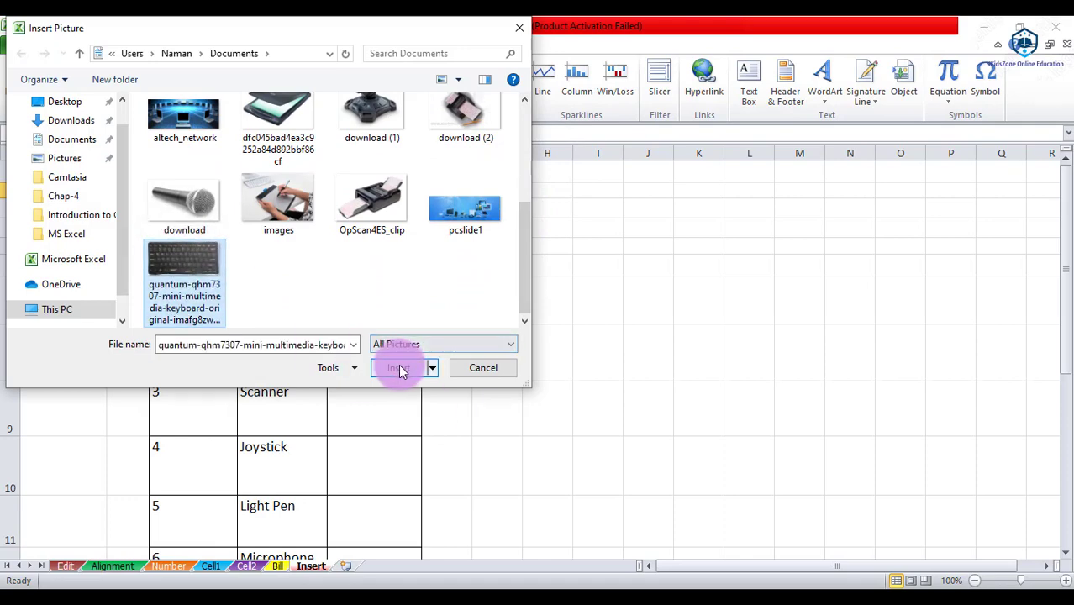
left_click(401, 370)
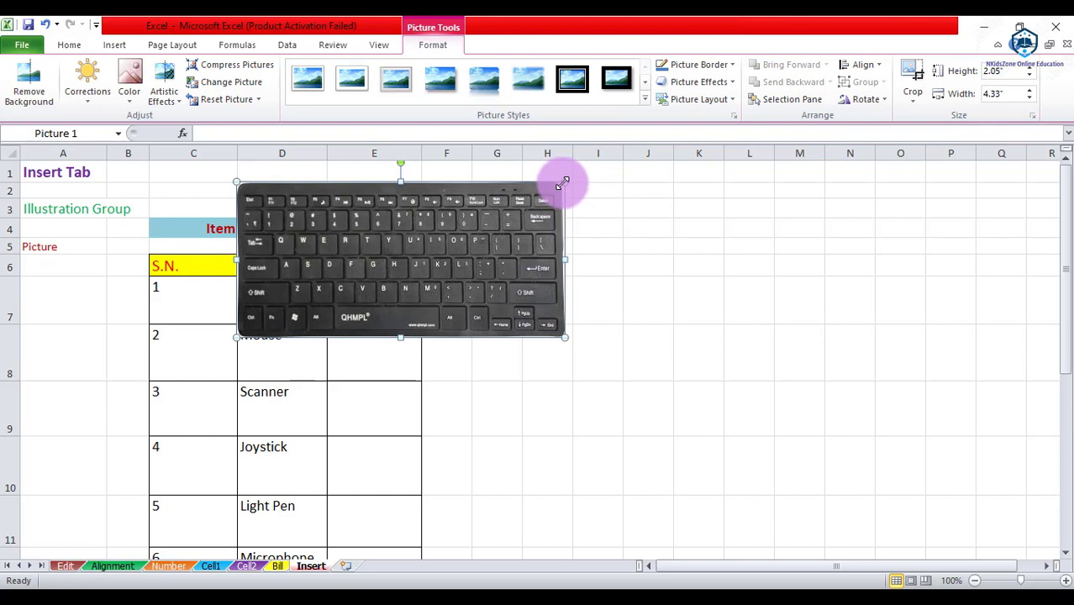
Step: Shrink the keyboard picture to about 0.52" high by 1.1" wide and fit it in the Image cell of the Keybord row
left_click_drag(562, 183, 388, 292)
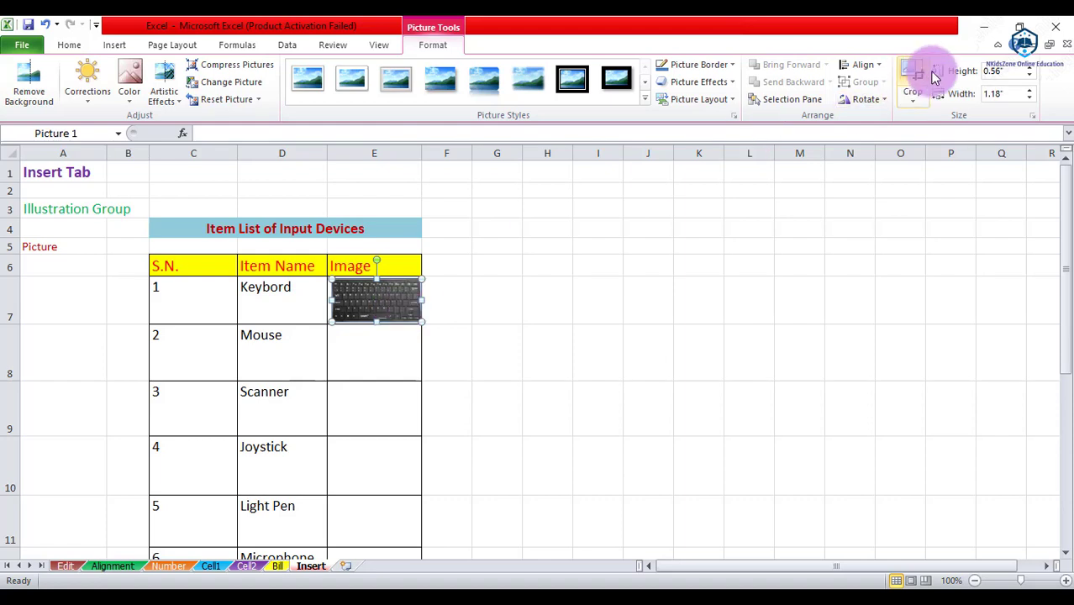
left_click(1002, 92)
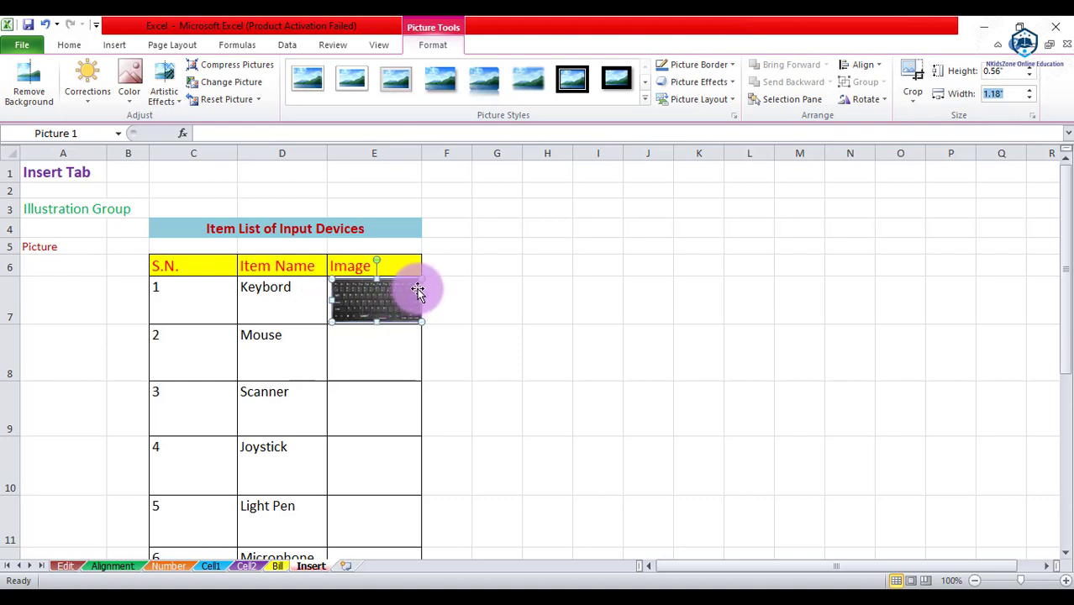
left_click_drag(420, 277, 415, 281)
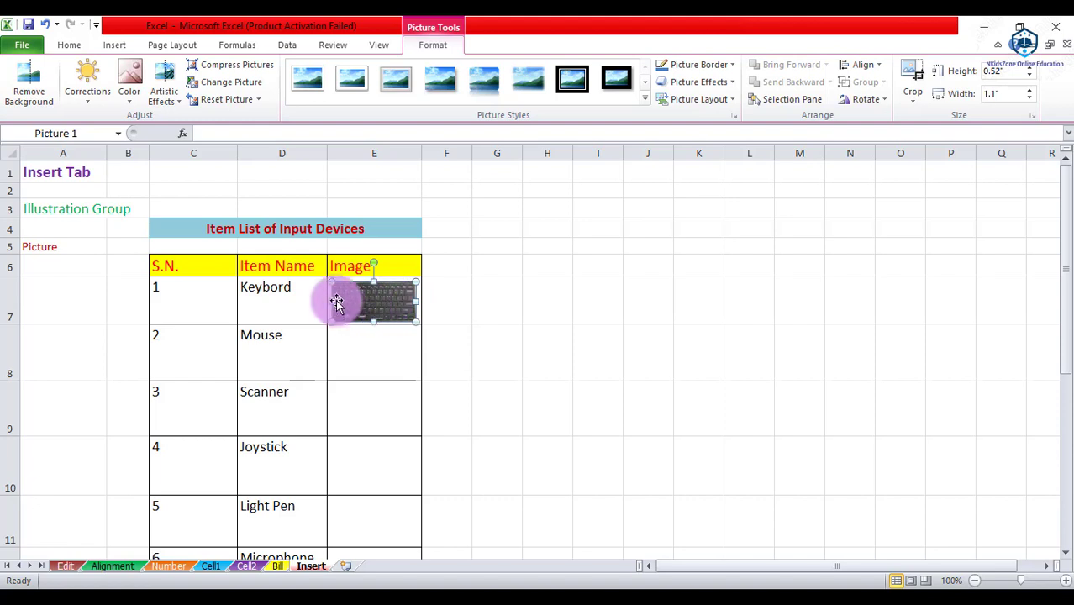
left_click(272, 306)
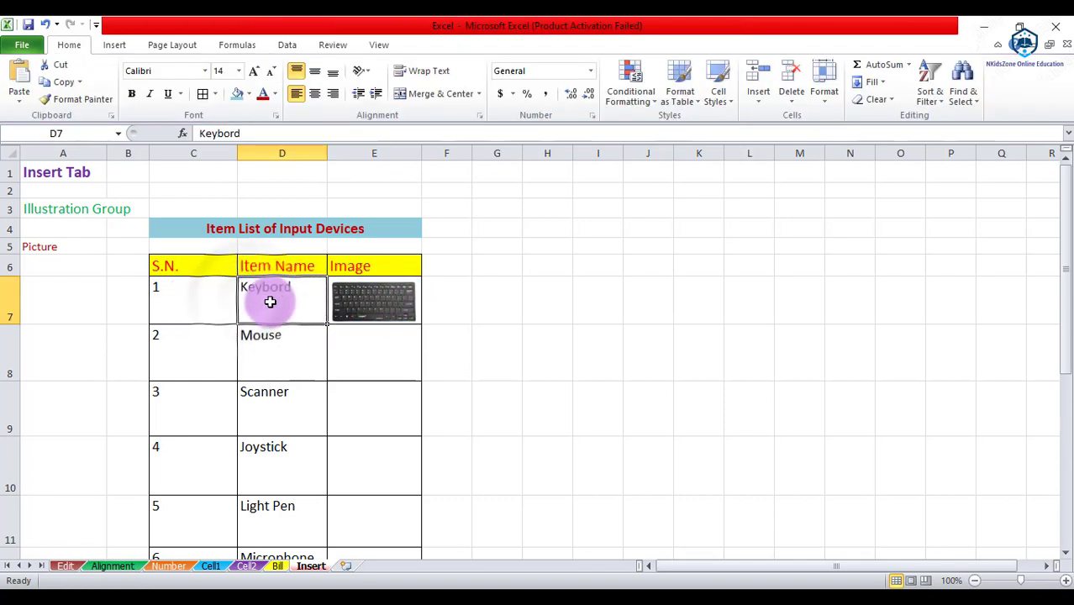
left_click(385, 303)
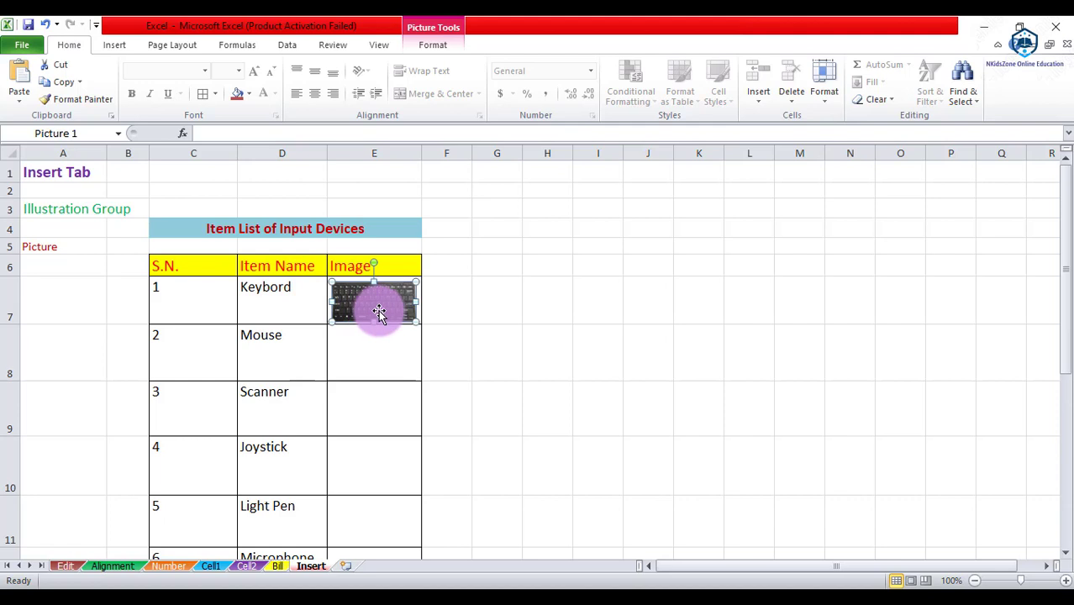
Step: Insert the 3-Tasten-Maus_Microsoft picture from the Documents folder at the Image cell of the Mouse row
left_click(353, 350)
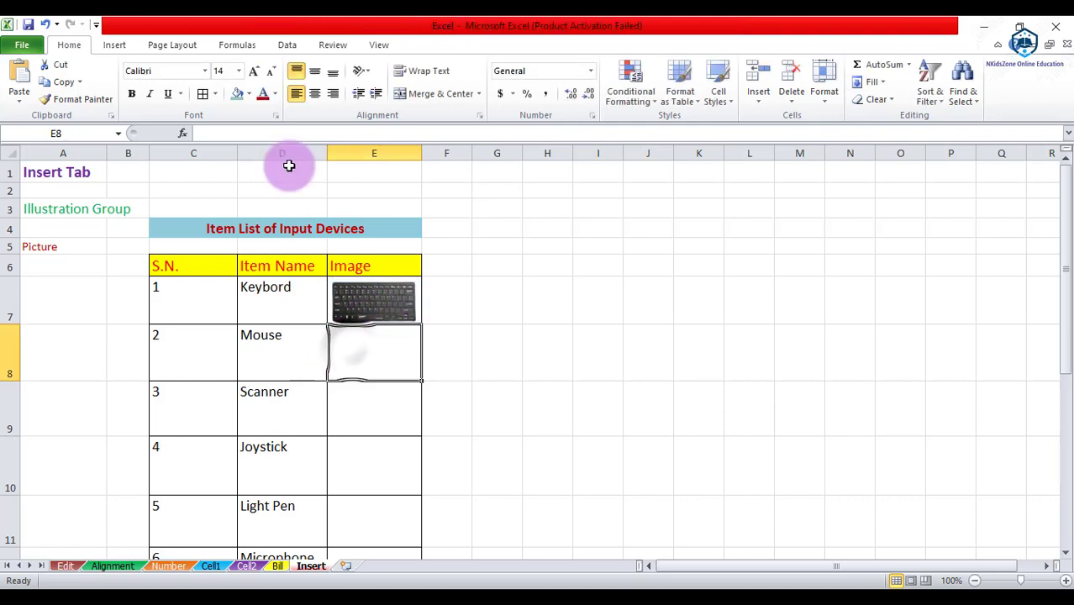
left_click(114, 45)
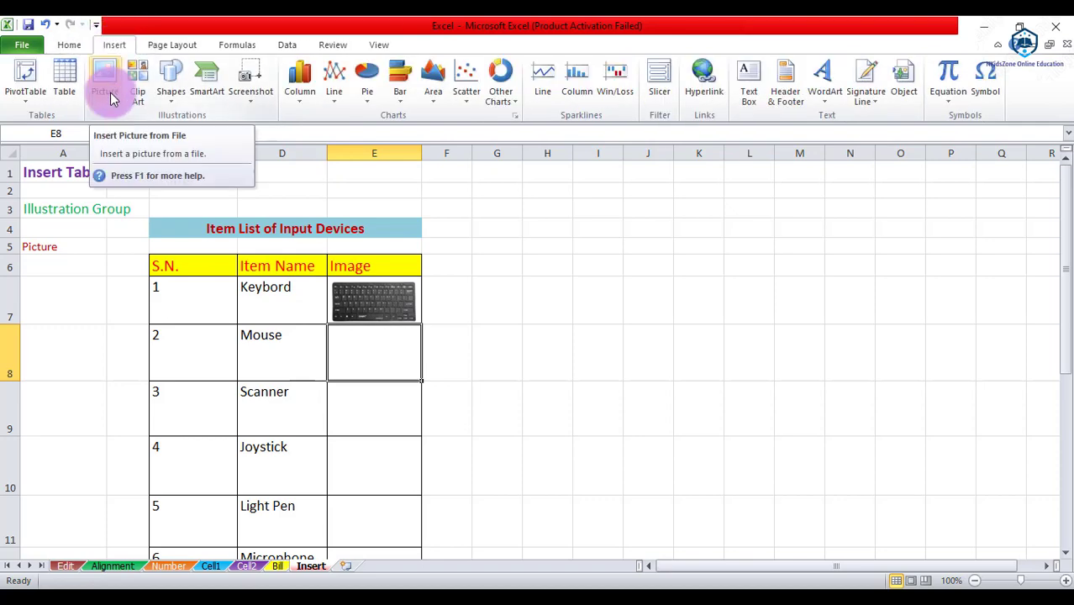
left_click(107, 81)
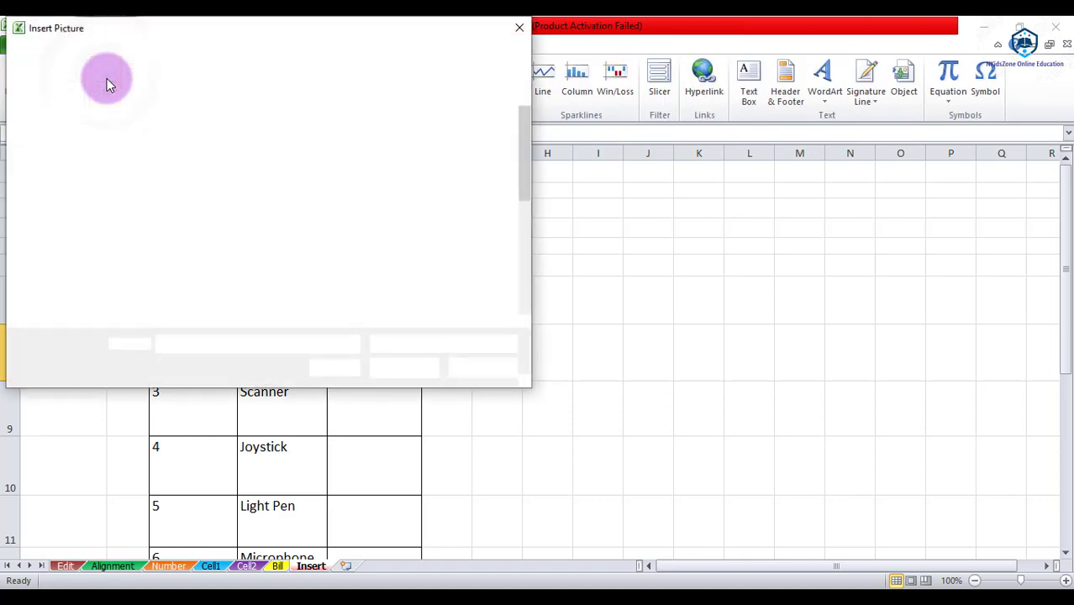
left_click(464, 229)
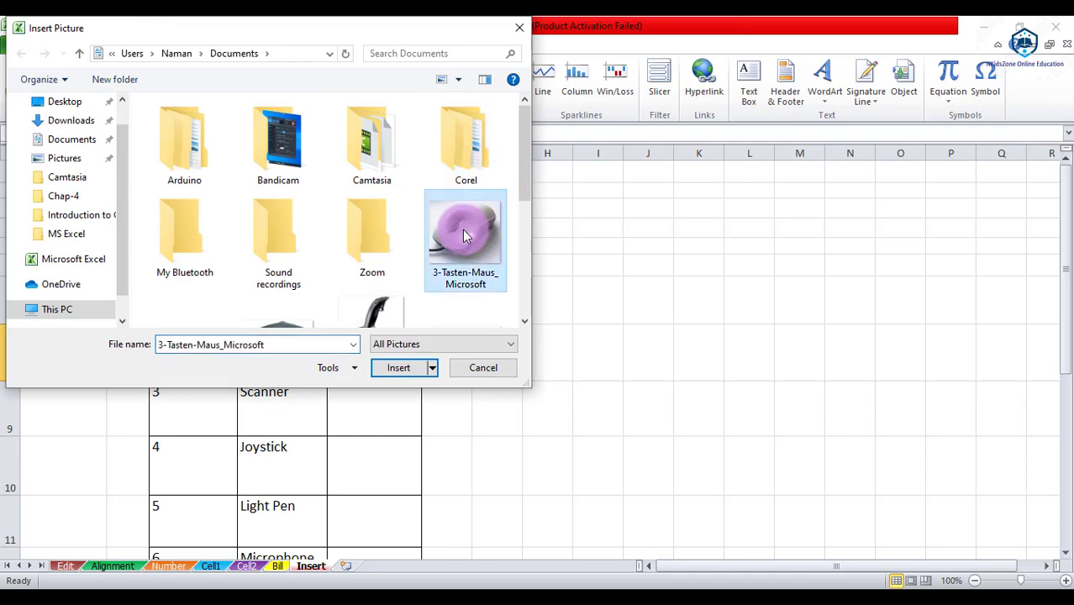
left_click(410, 374)
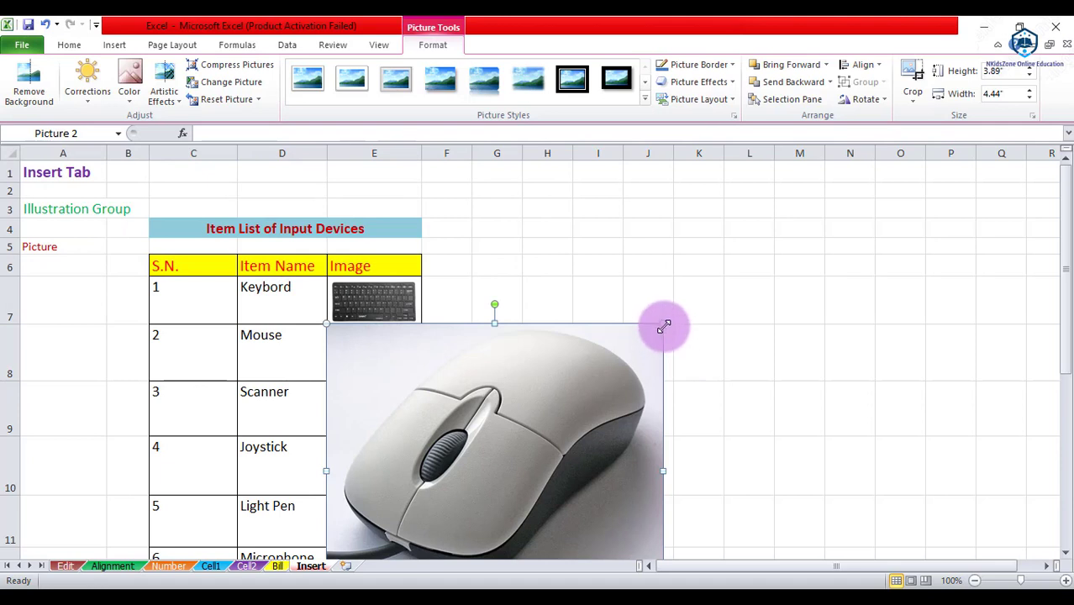
Step: Shrink the mouse picture to about 0.64" high by 0.73" wide and place it in the Mouse row's Image cell
left_click_drag(665, 326, 423, 436)
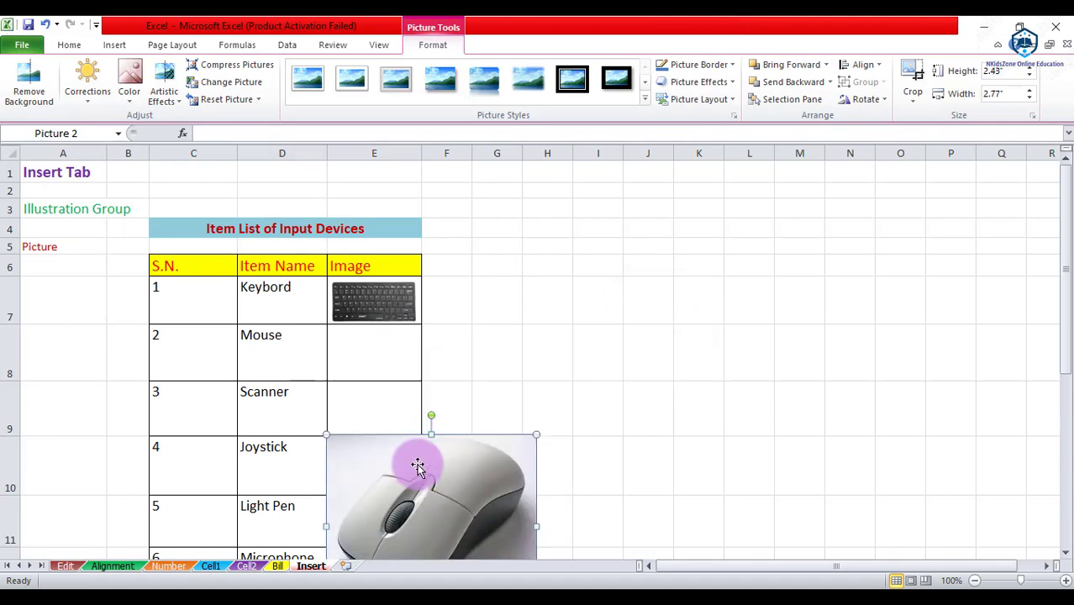
left_click_drag(415, 479, 396, 345)
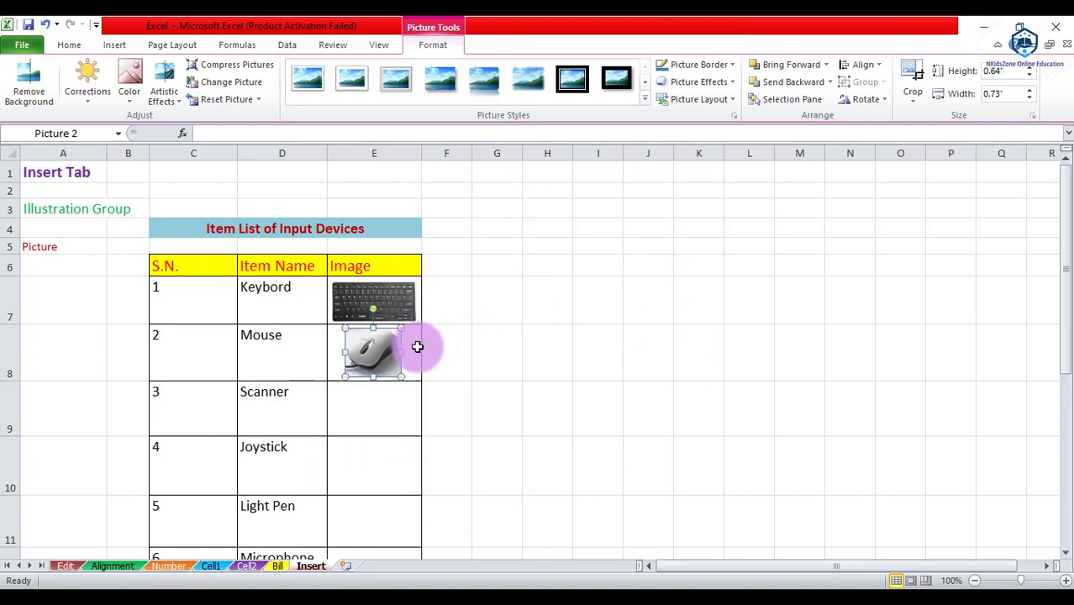
left_click(448, 368)
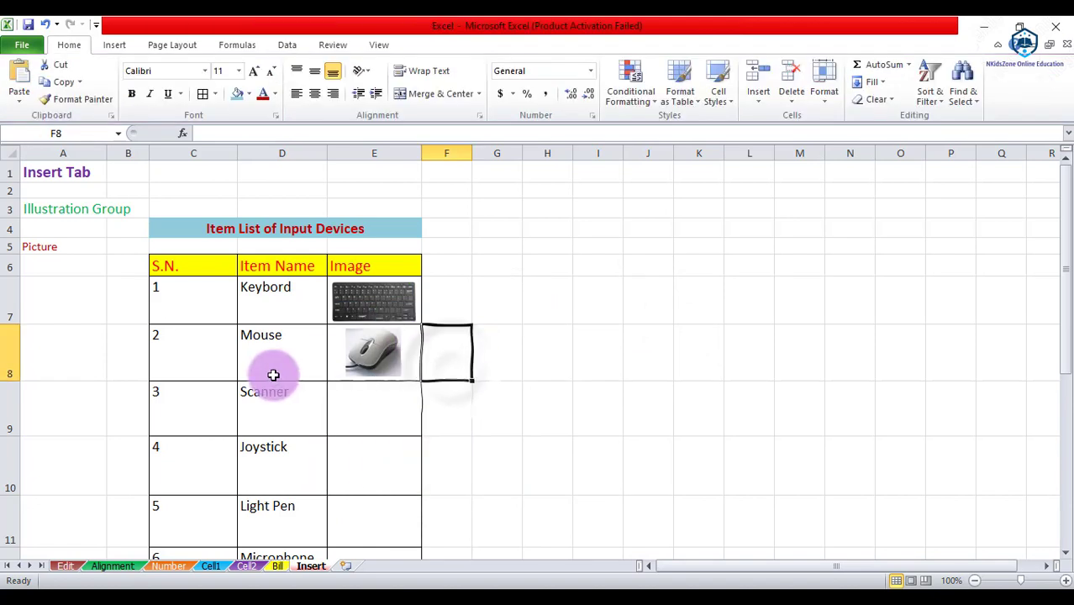
Step: Insert the scanner picture from the Documents folder for the Scanner row
left_click(117, 44)
left_click(103, 80)
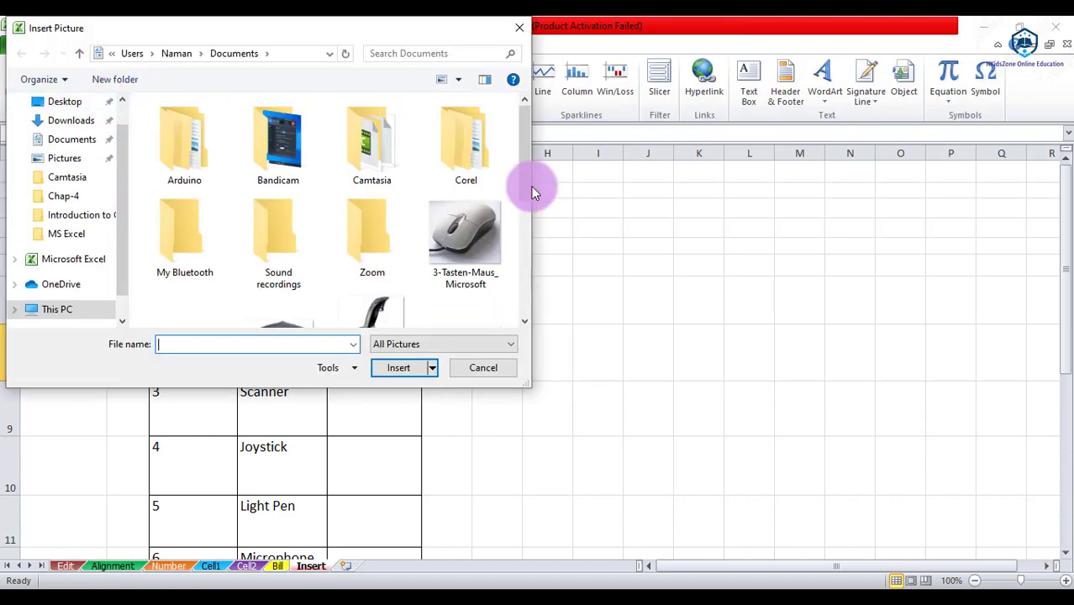
scroll(524, 153, "down", 2)
left_click(286, 214)
left_click(410, 375)
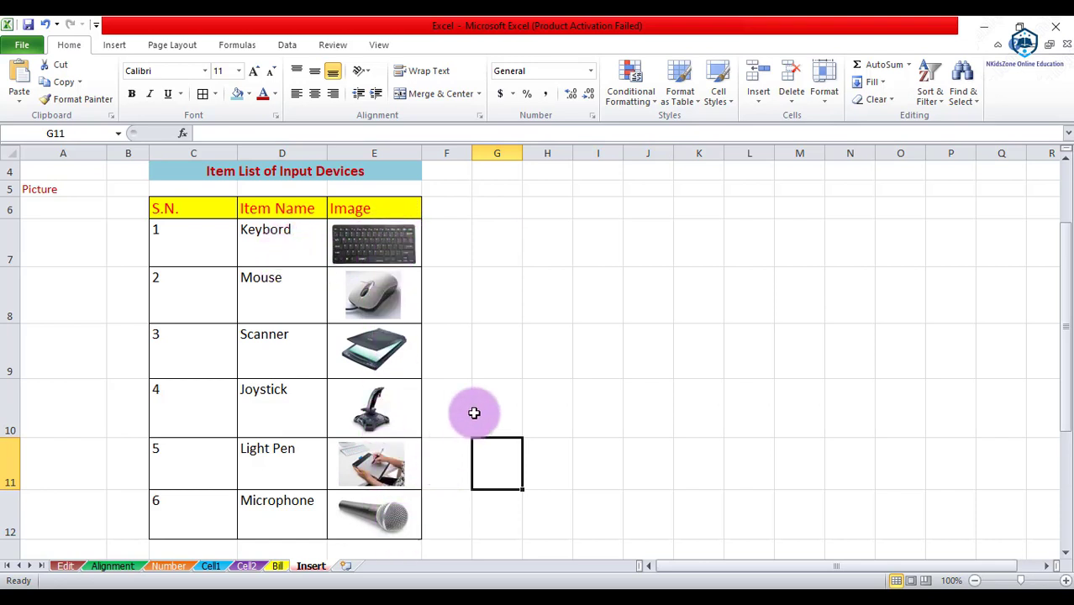
Step: Try inserting a blank row above the Mouse row with the pictures in place, and undo the insertion
left_click(23, 285)
left_click(9, 286)
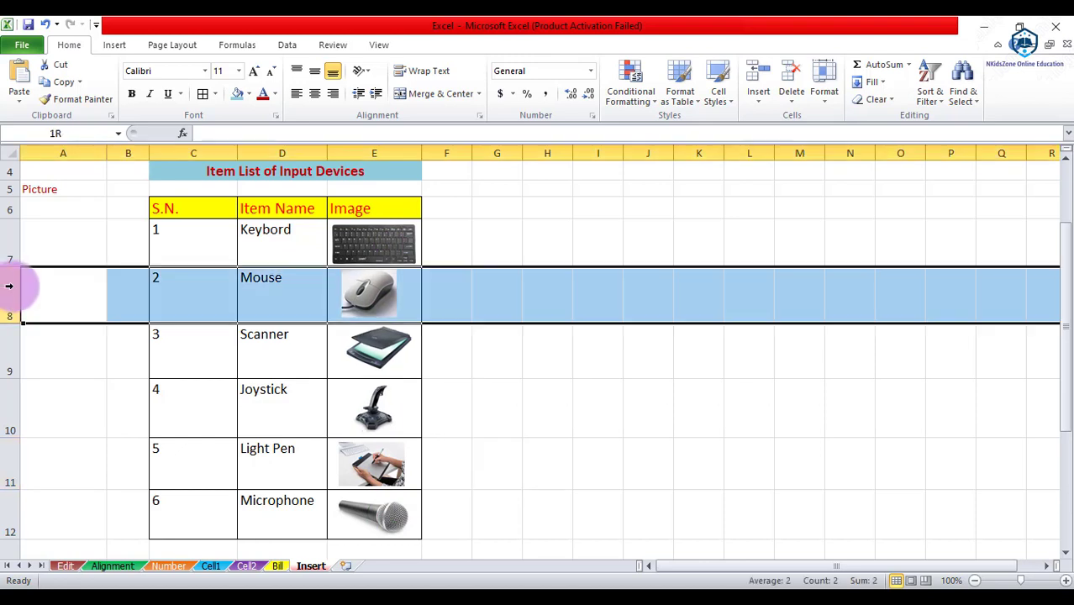
right_click(10, 285)
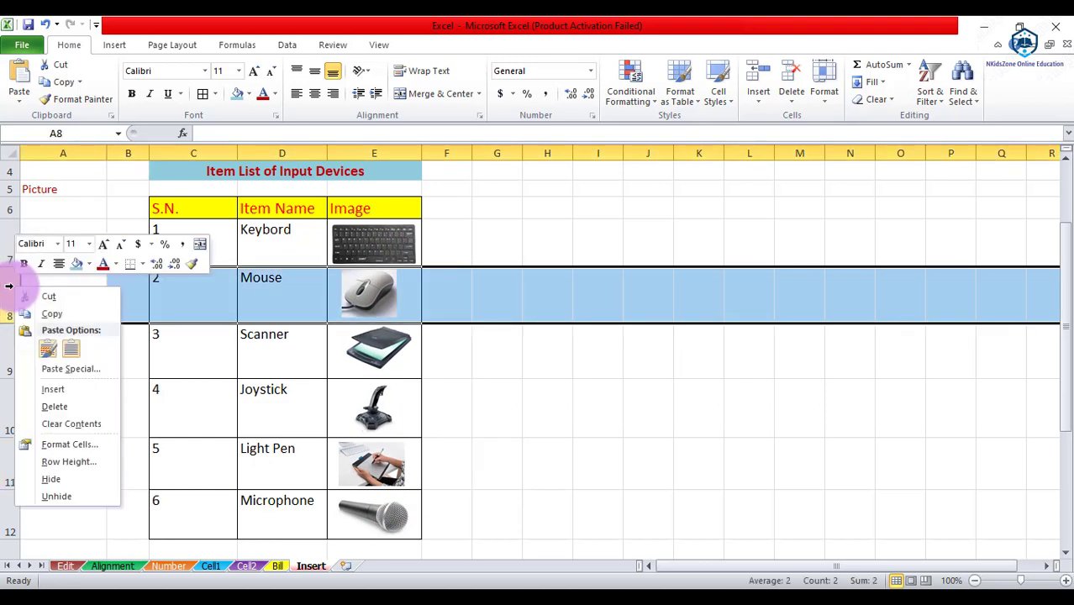
left_click(43, 391)
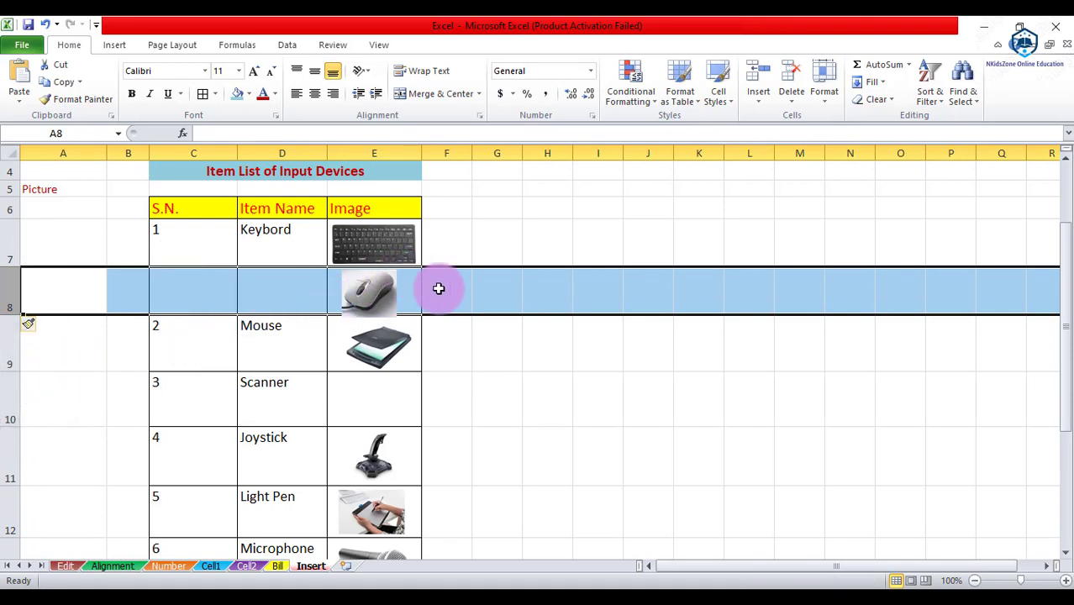
left_click(513, 322)
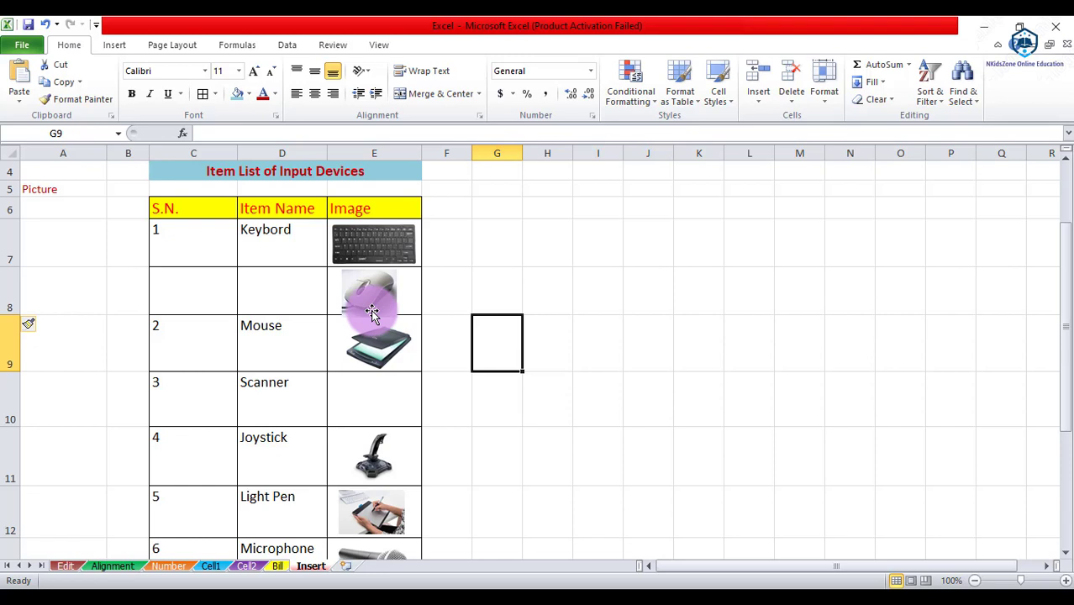
key("ctrl+z")
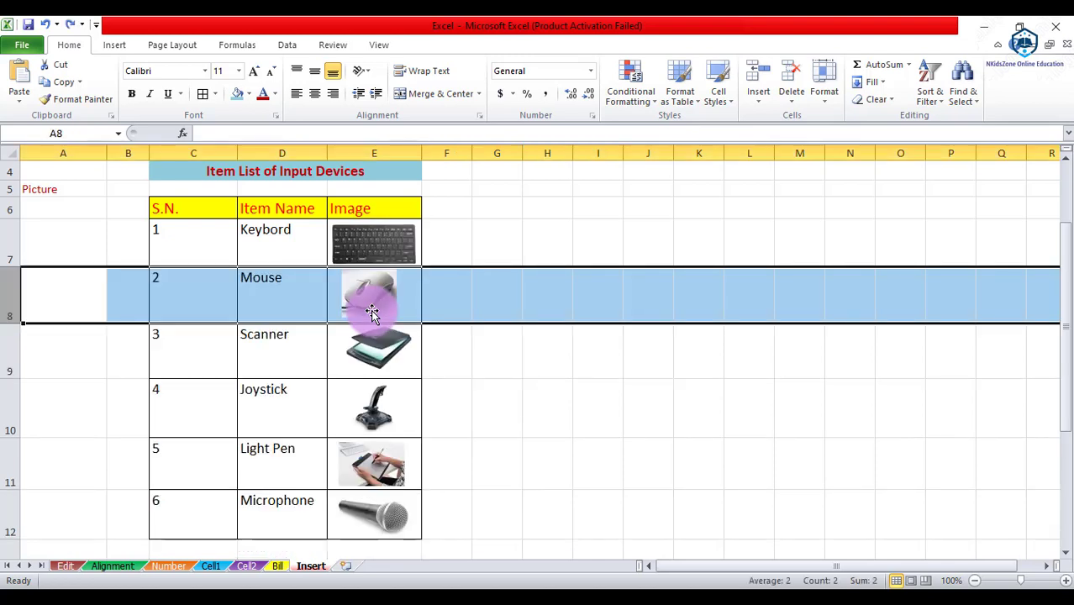
Step: Set the keyboard picture's object positioning to Move and size with cells
left_click(378, 303)
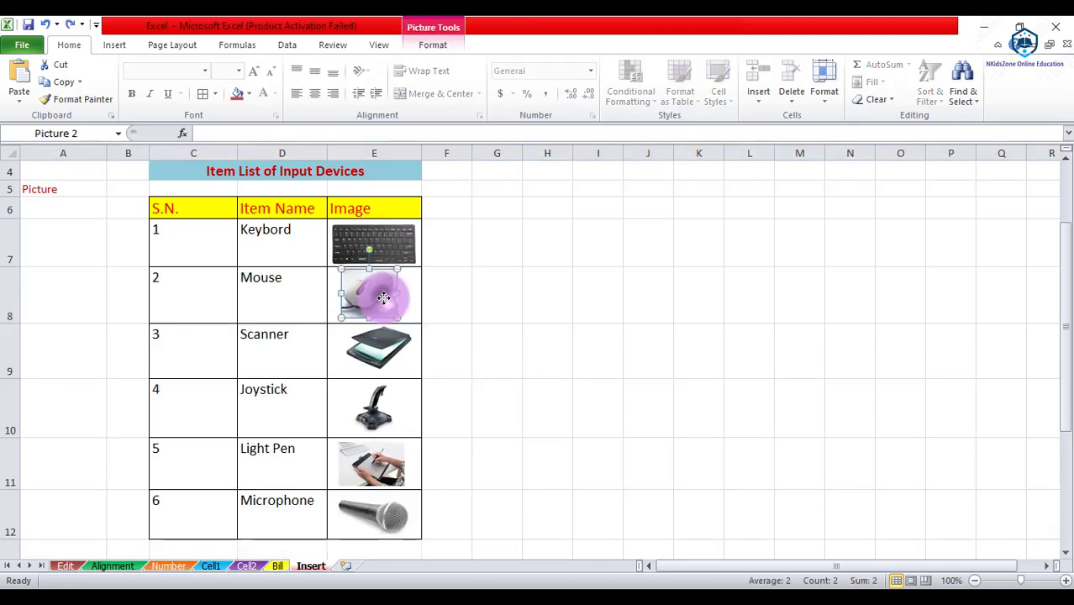
left_click(402, 246)
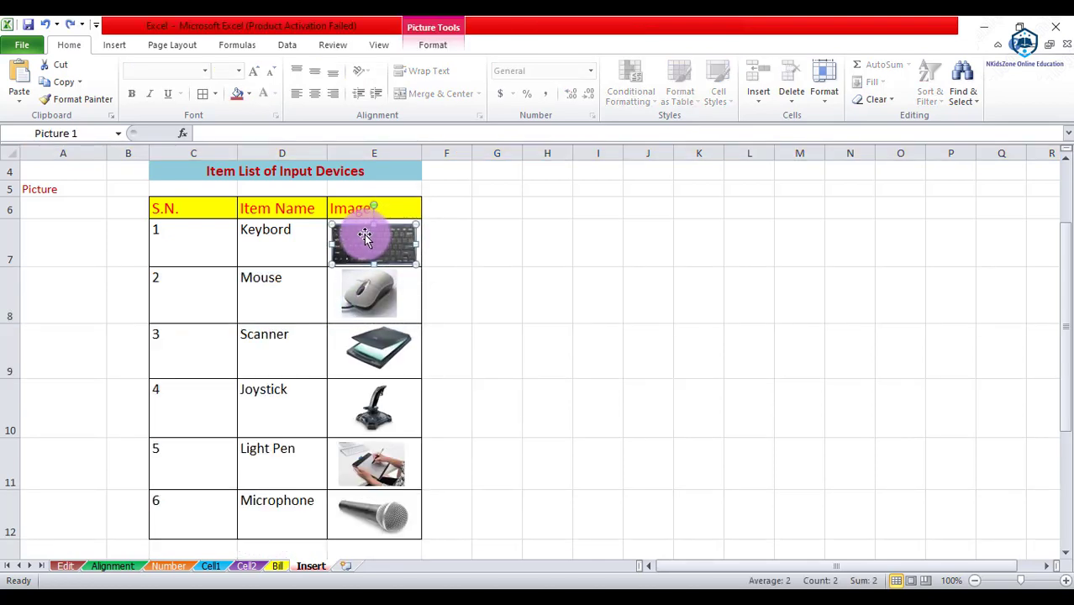
right_click(365, 237)
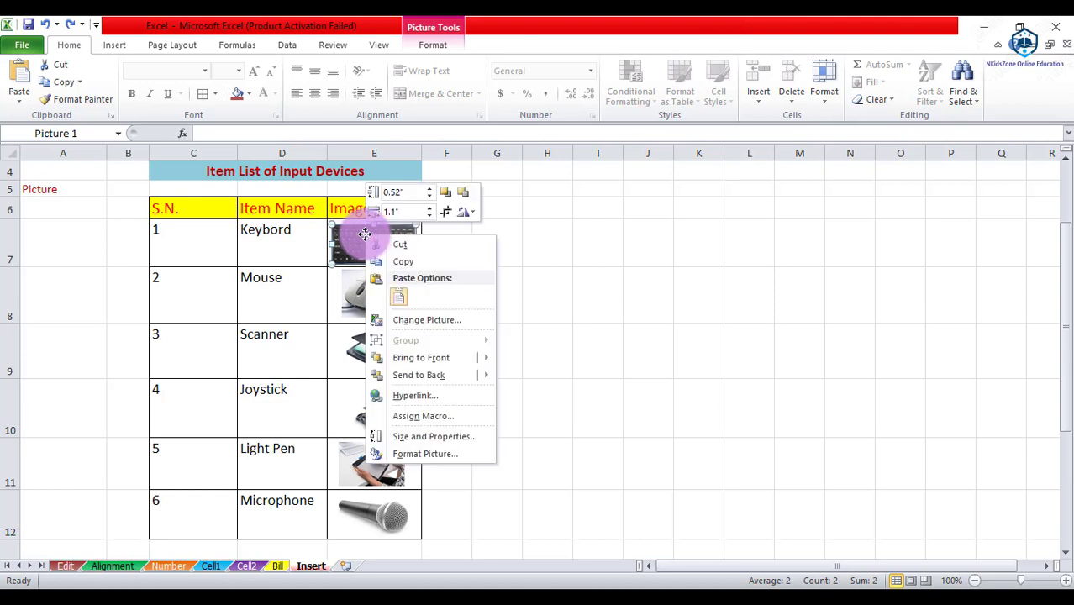
left_click(415, 455)
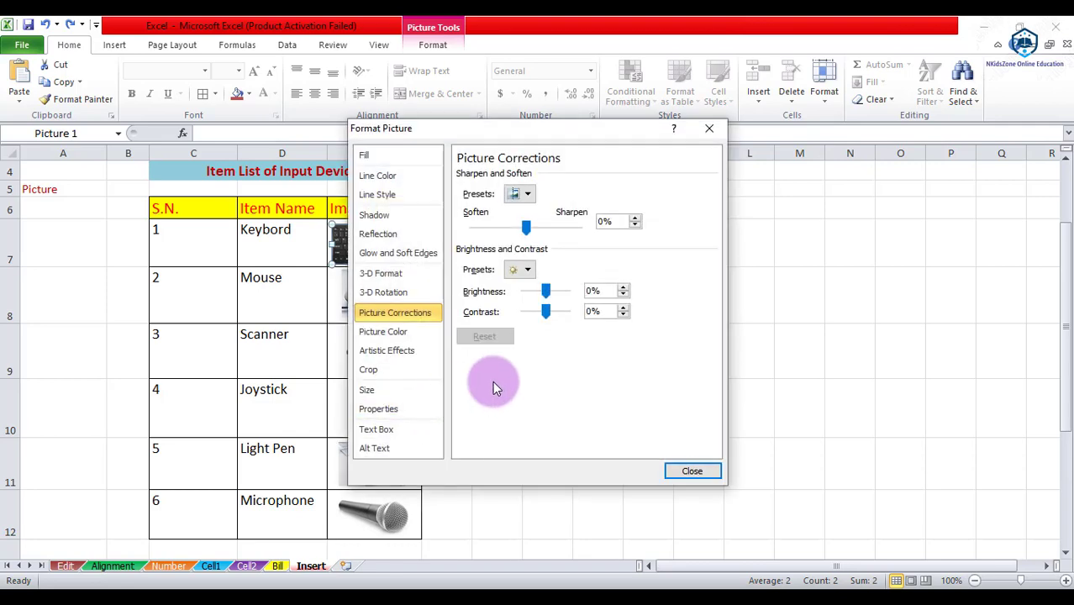
left_click(400, 408)
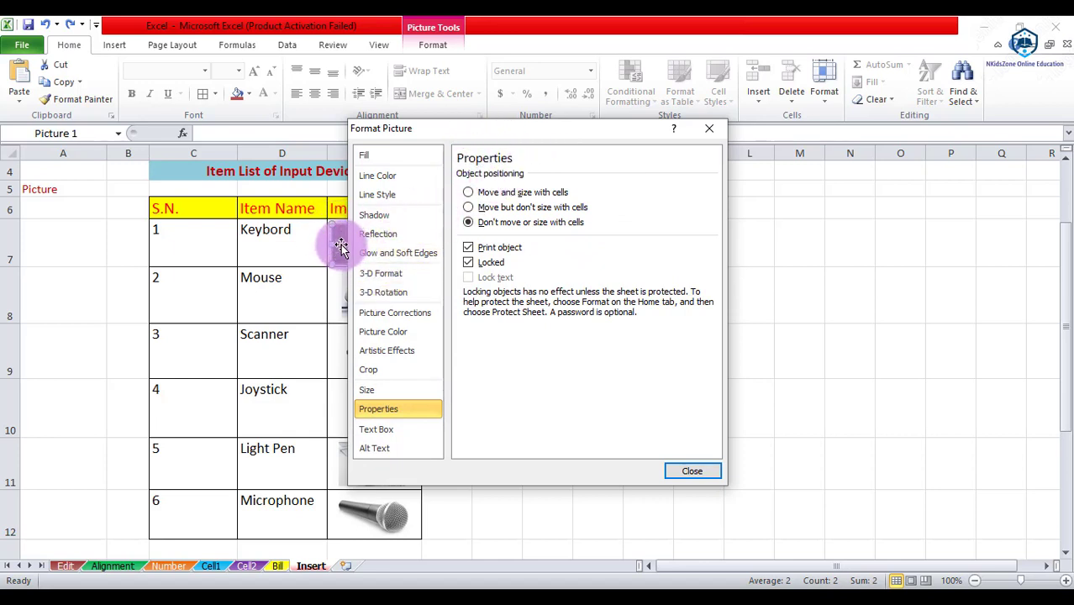
left_click(469, 210)
left_click(469, 193)
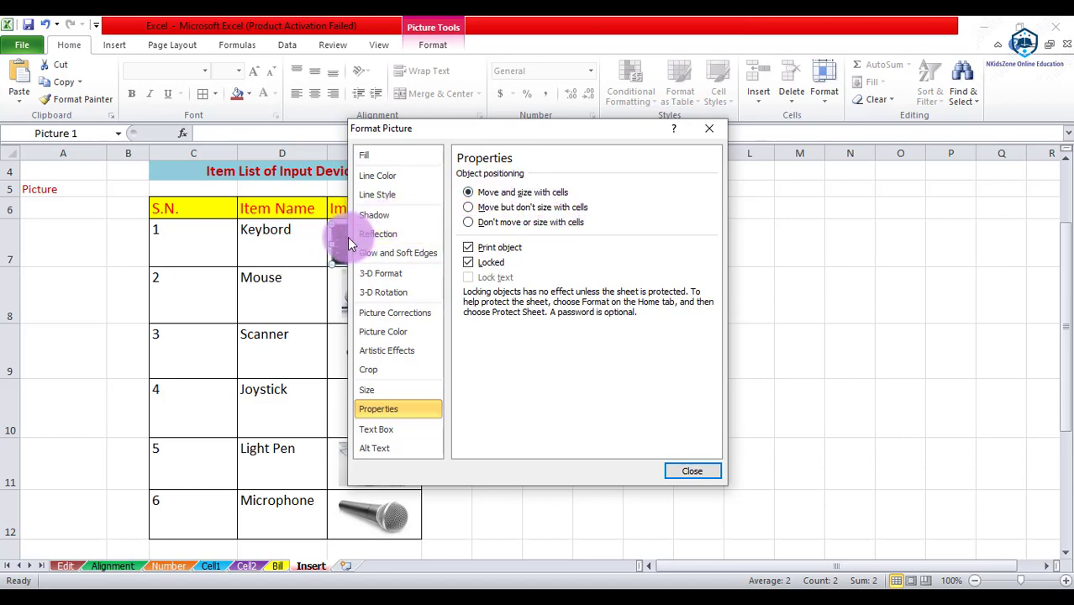
left_click(473, 216)
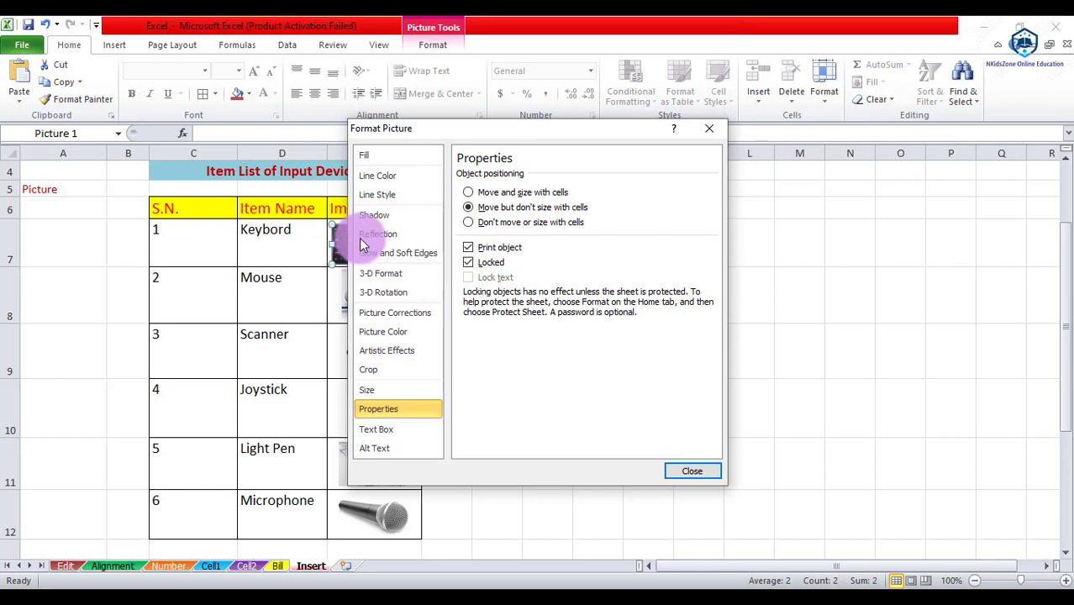
left_click(469, 227)
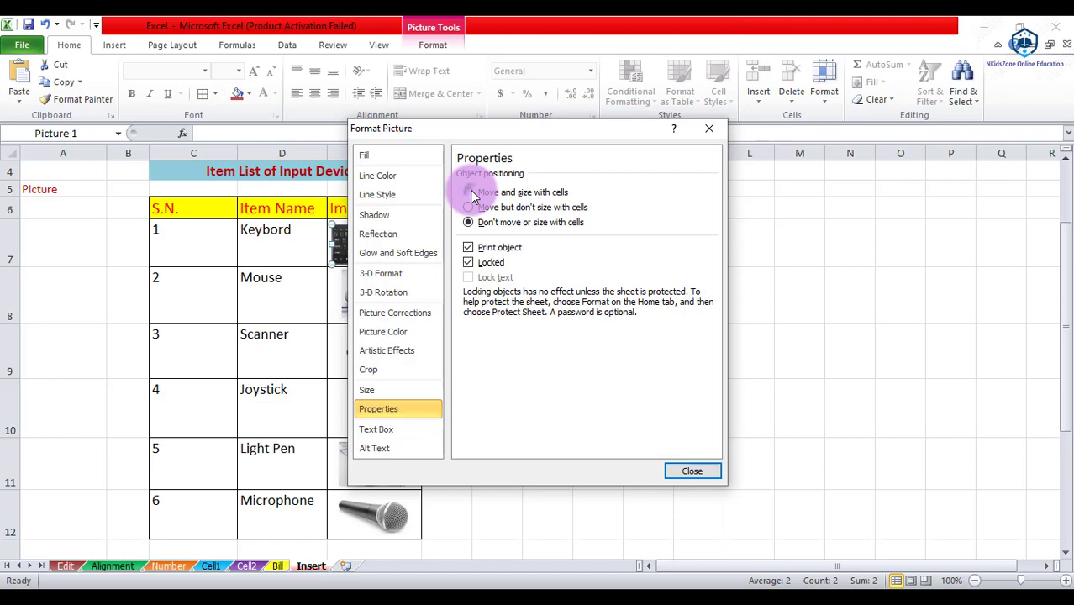
left_click(469, 193)
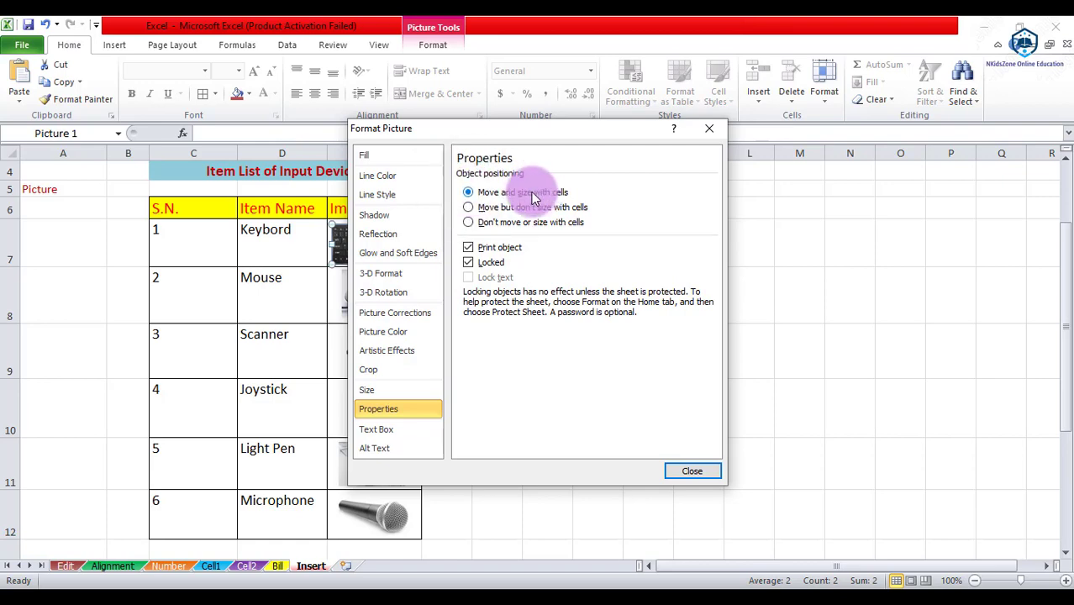
left_click(713, 470)
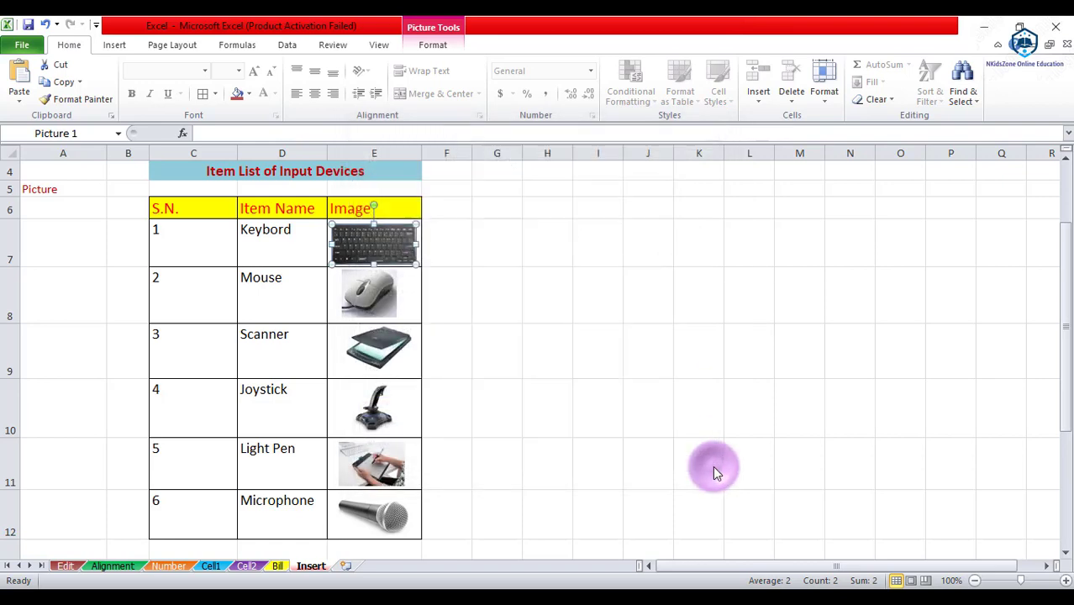
Step: Set the mouse picture's object positioning to Move and size with cells
left_click(374, 298)
right_click(376, 302)
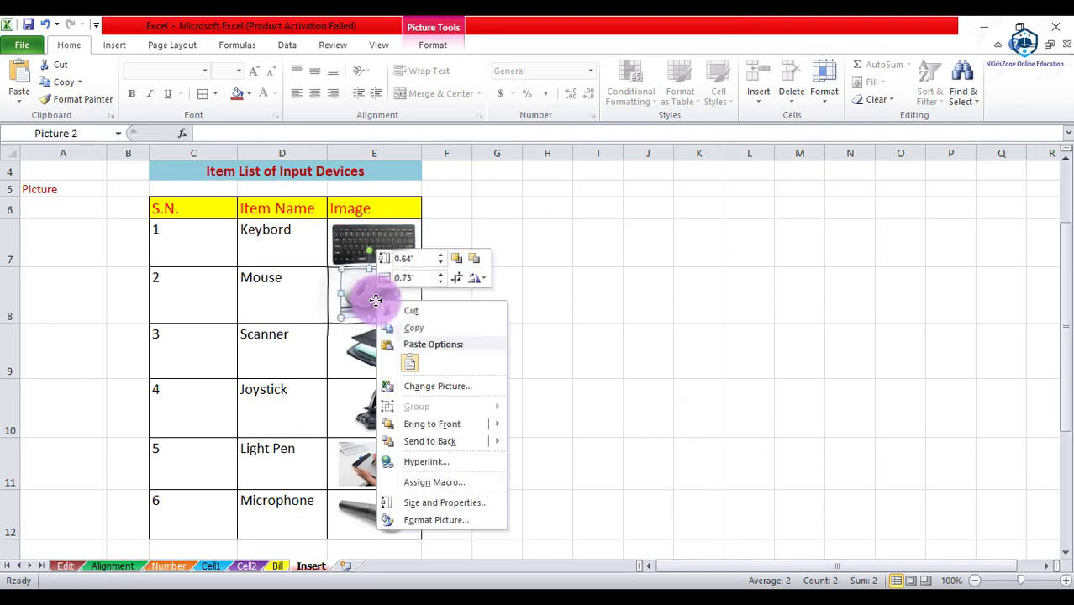
left_click(427, 519)
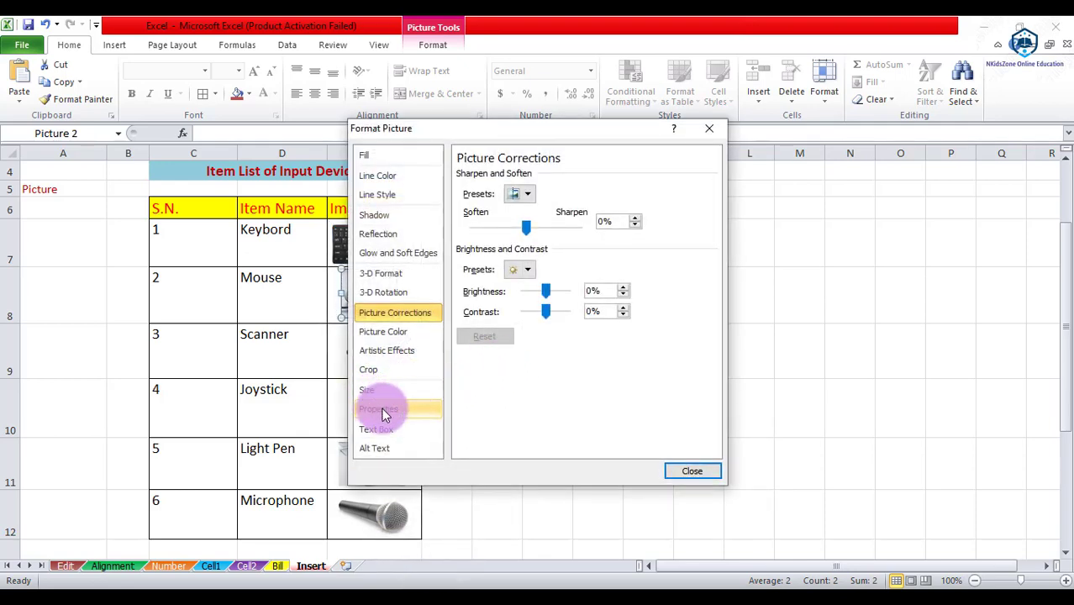
left_click(379, 409)
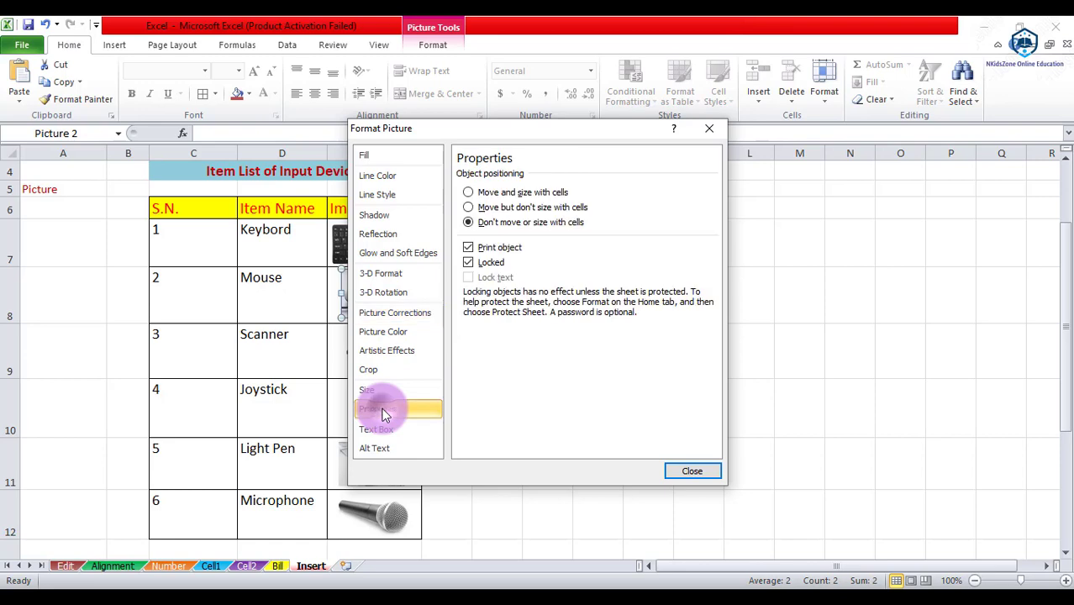
left_click(498, 194)
left_click(694, 467)
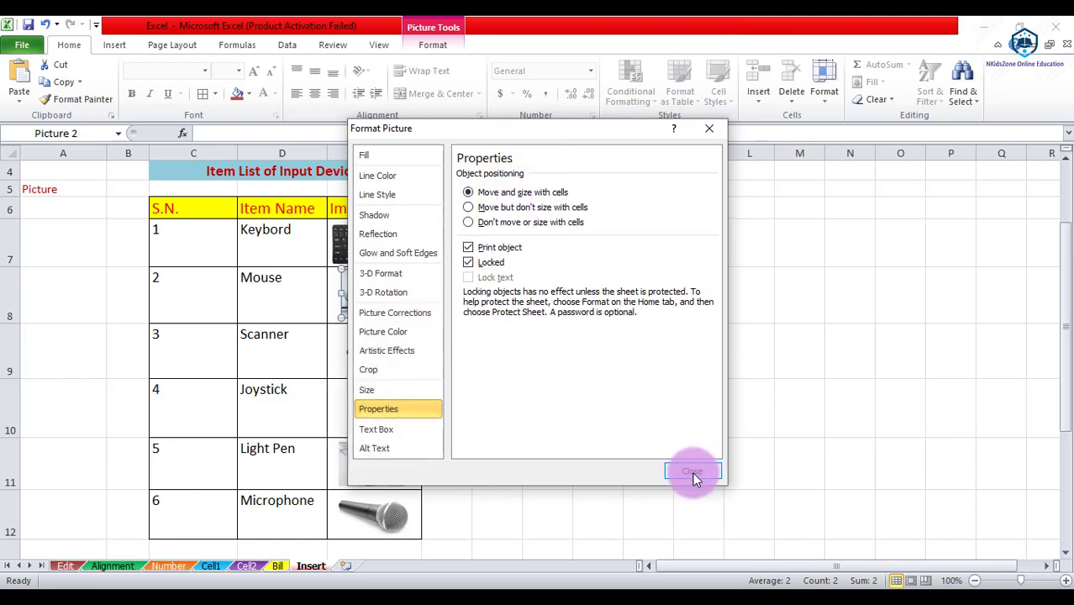
left_click_drag(693, 464, 377, 330)
left_click_drag(547, 406, 689, 472)
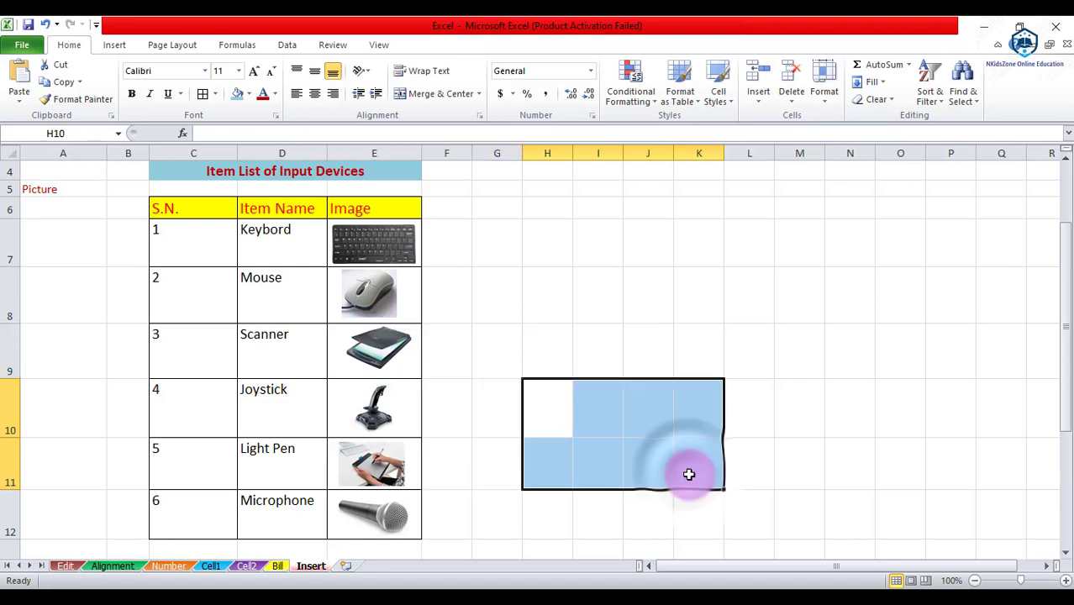
left_click(600, 383)
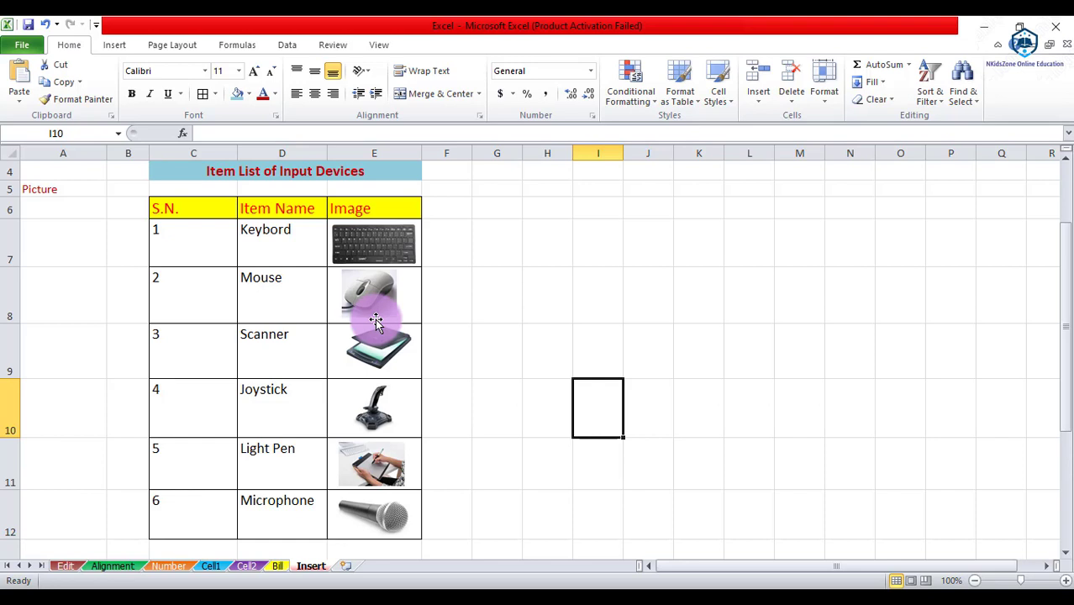
Step: Try inserting a blank row above the Scanner row with the pictures in place, and delete that row again
left_click(4, 336)
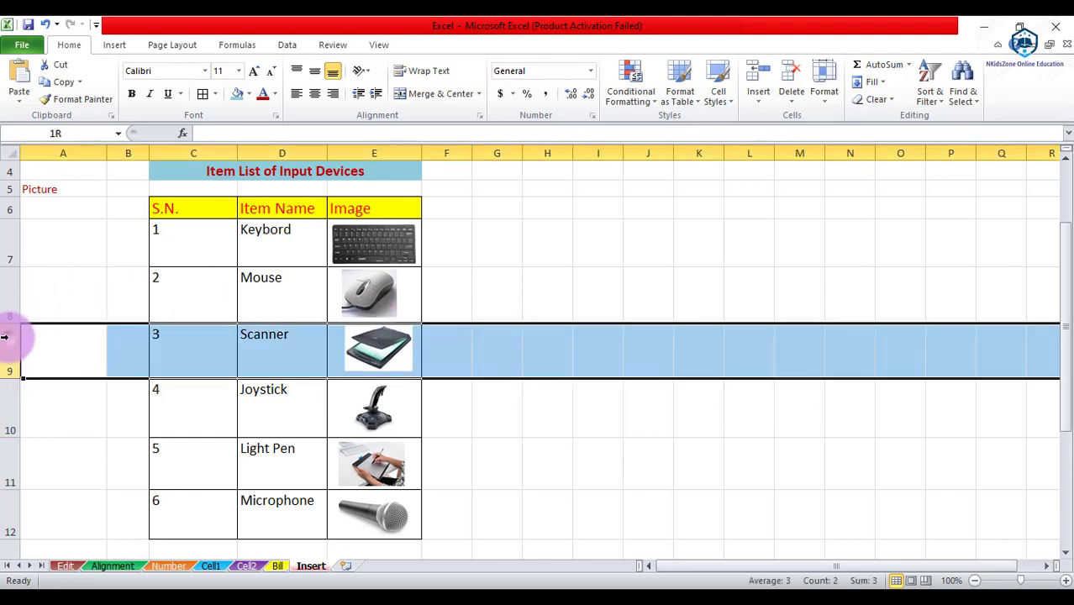
right_click(10, 342)
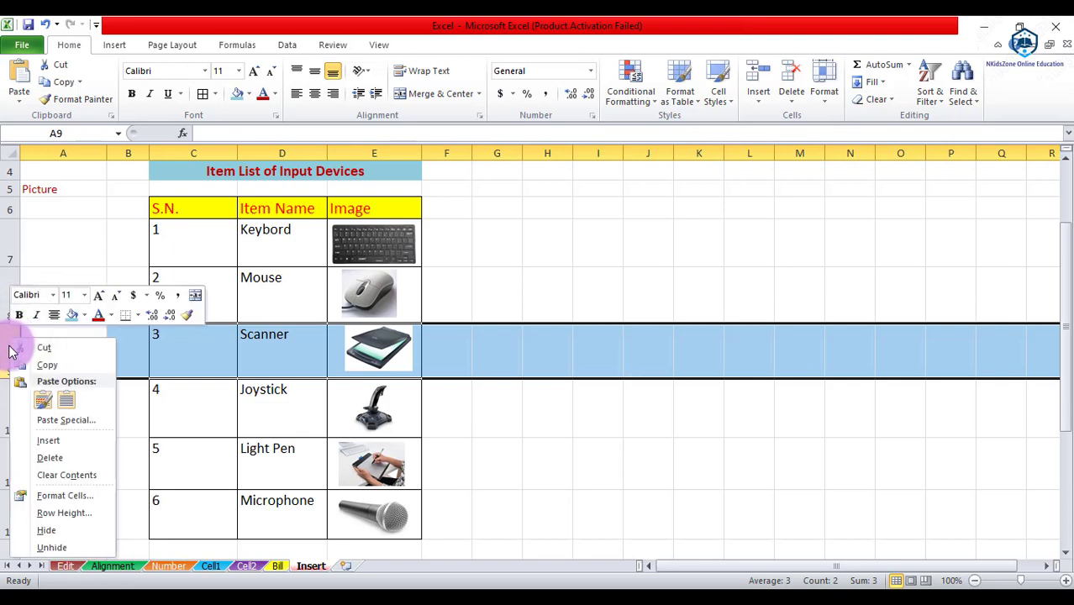
left_click(58, 441)
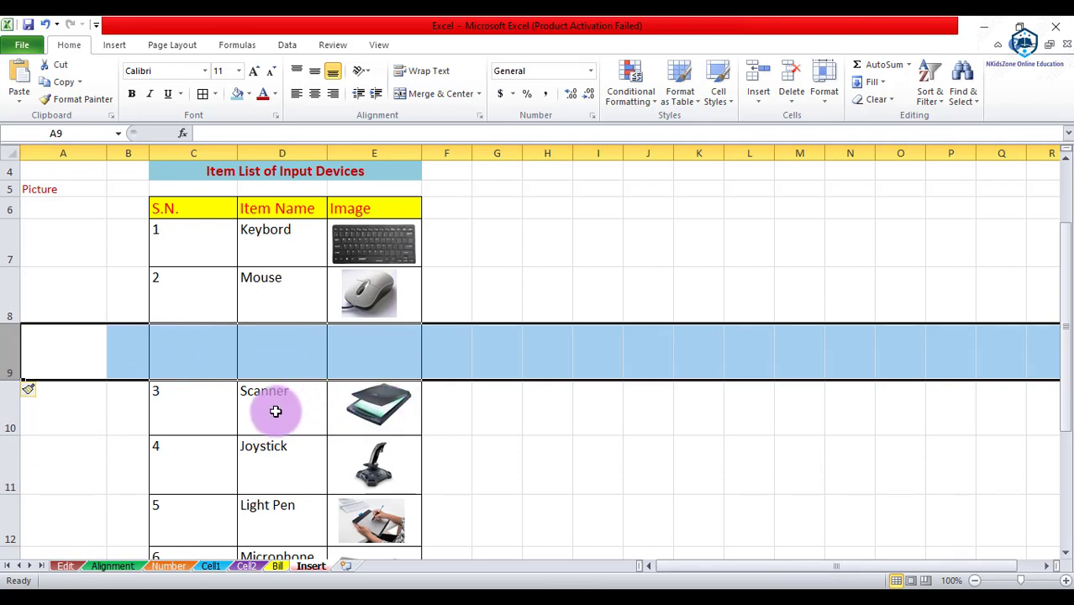
right_click(9, 346)
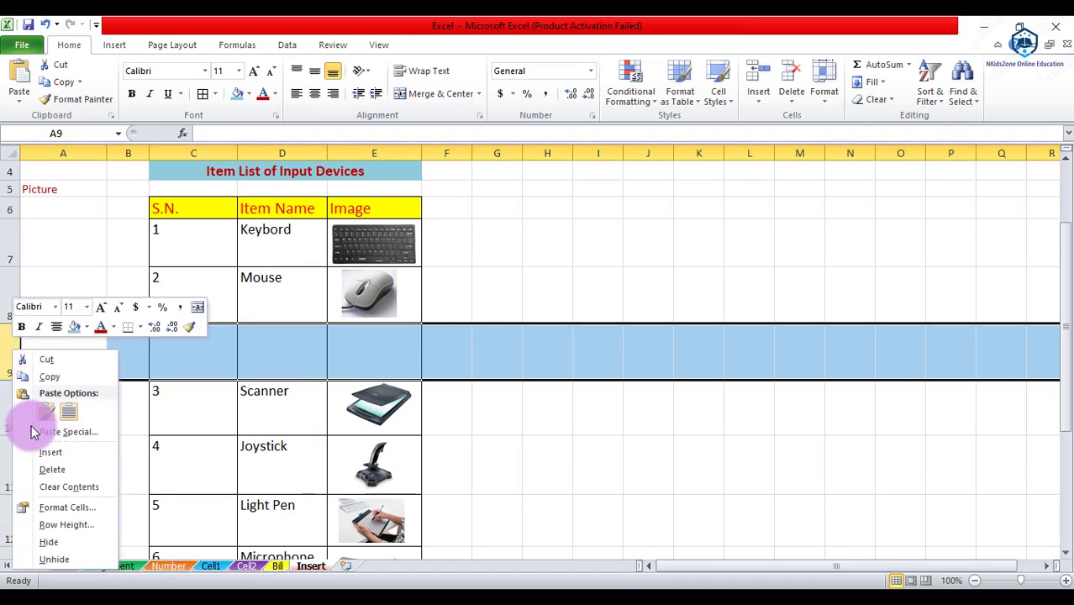
left_click(49, 470)
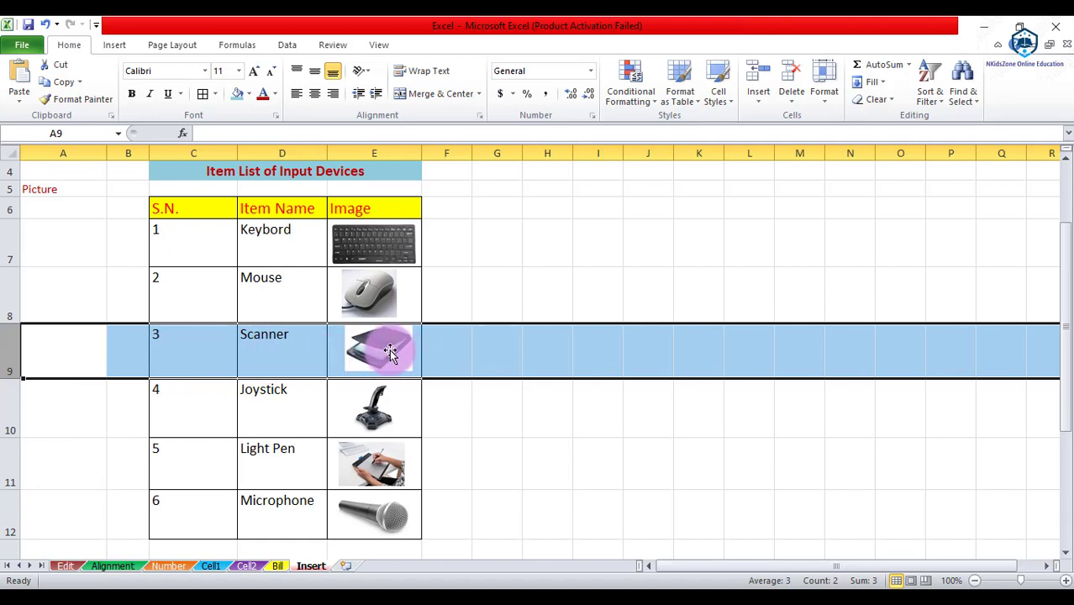
left_click(480, 308)
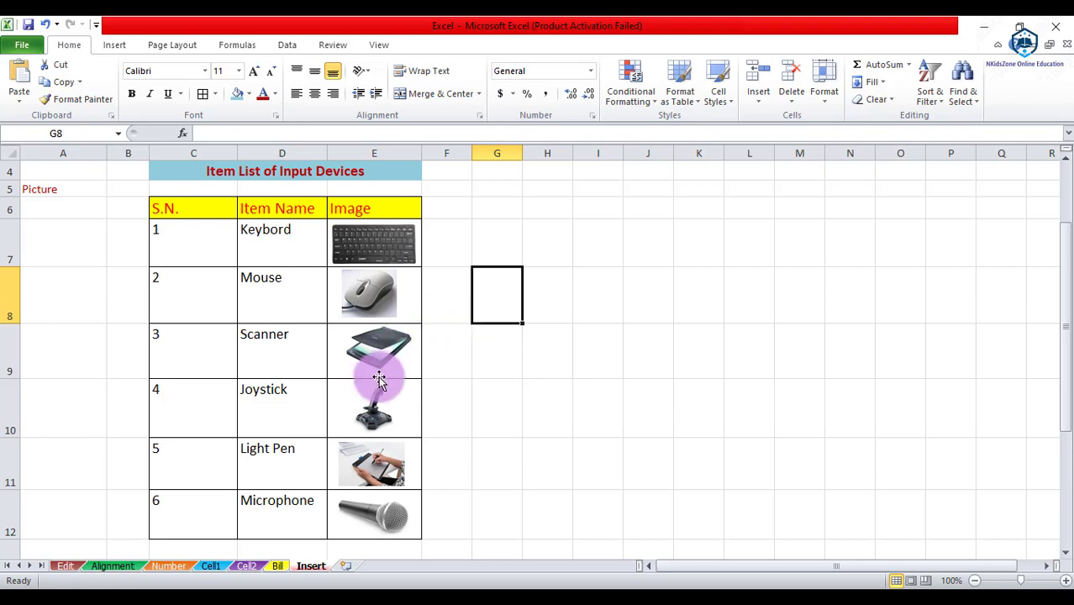
Step: Move the scanner picture out of the table to the empty cells around column H and enlarge it to about 1.89" by 2.82"
left_click(392, 349)
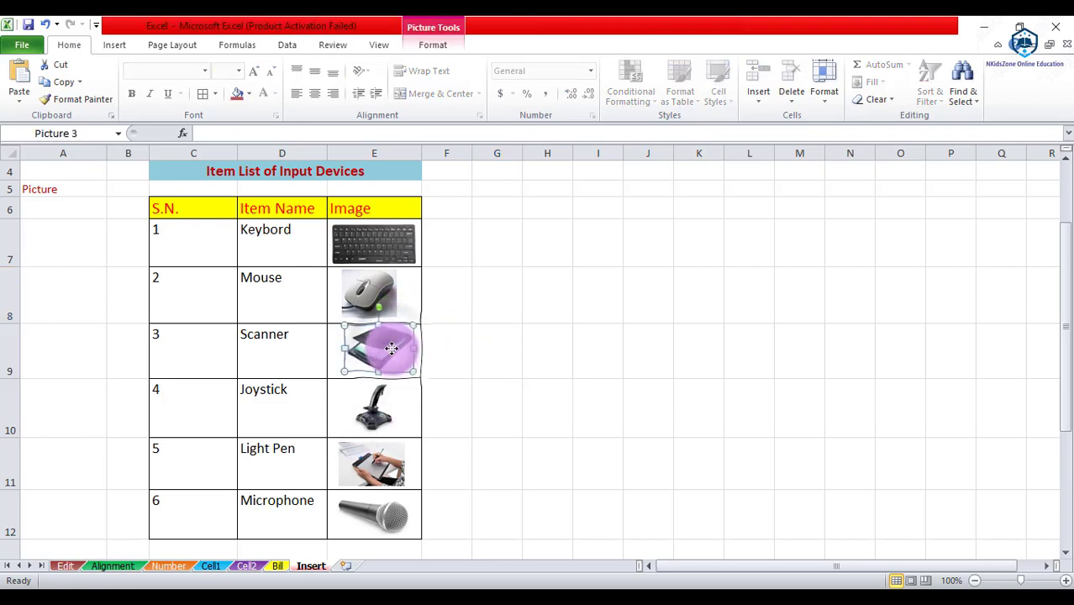
left_click_drag(392, 350, 578, 303)
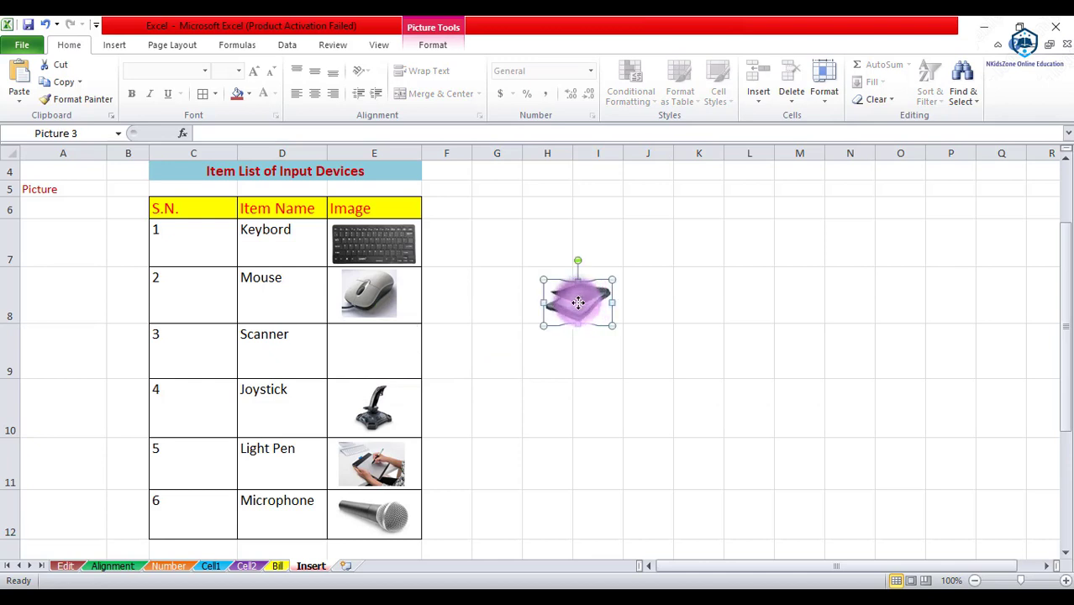
left_click_drag(612, 327, 757, 424)
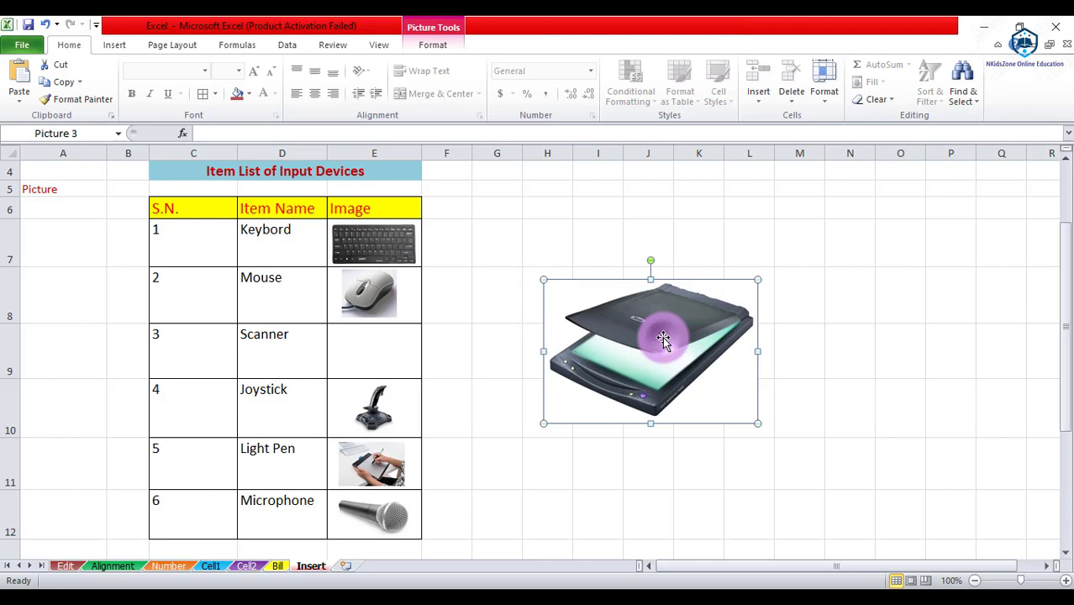
Step: Browse the artistic effects and apply the Moderate Frame, White picture style to the enlarged scanner picture
double_click(663, 338)
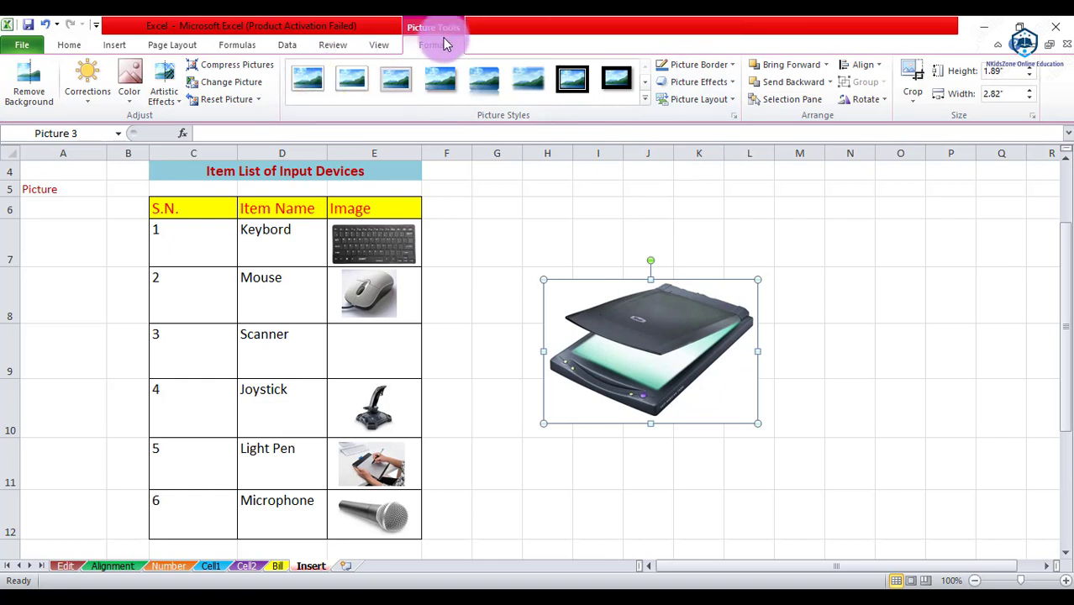
left_click(168, 94)
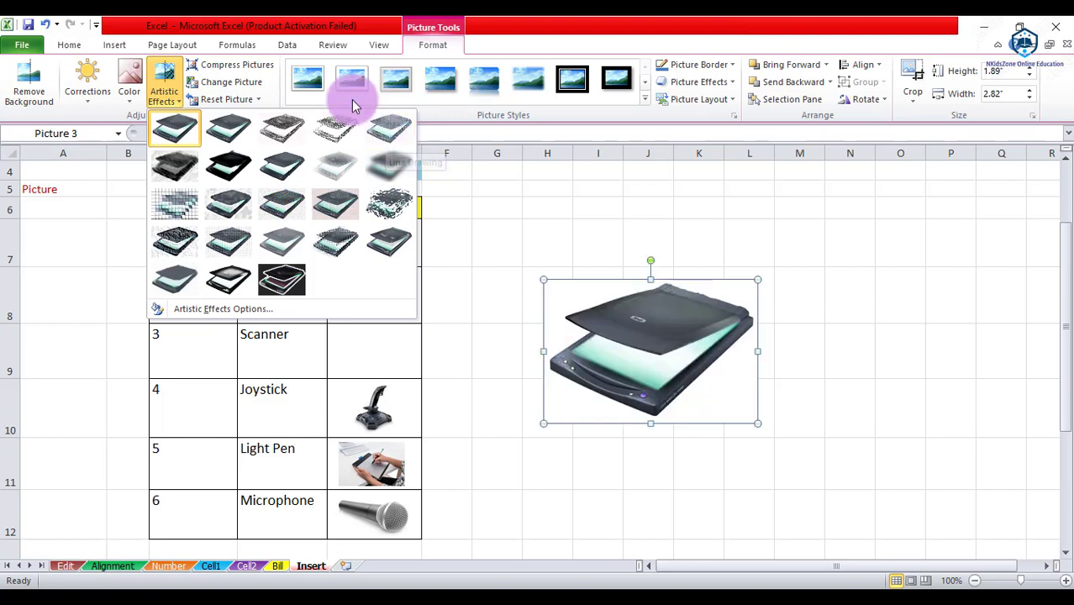
left_click(476, 118)
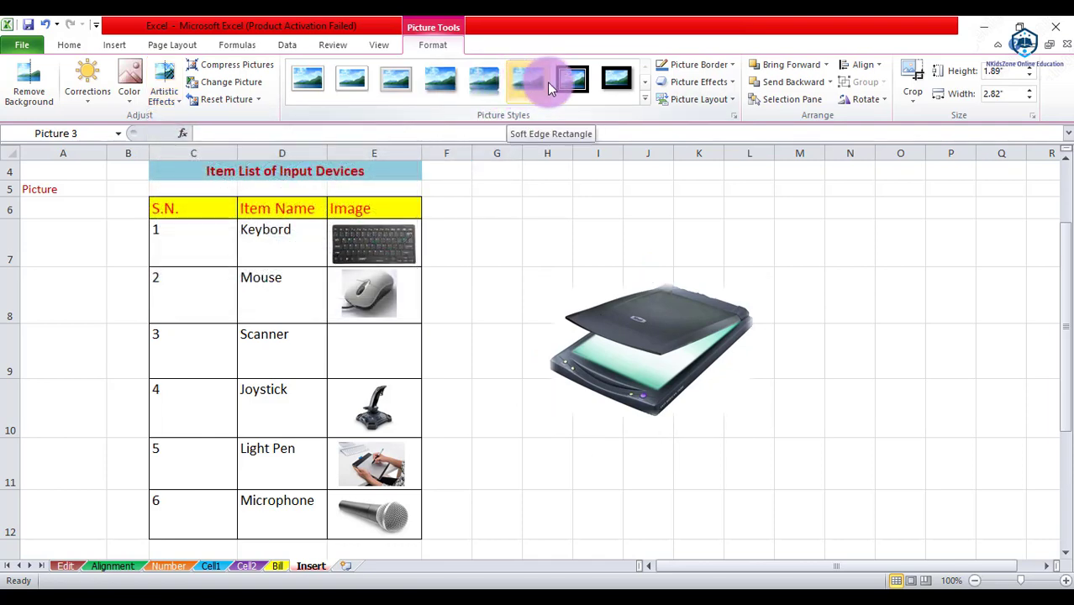
left_click(643, 84)
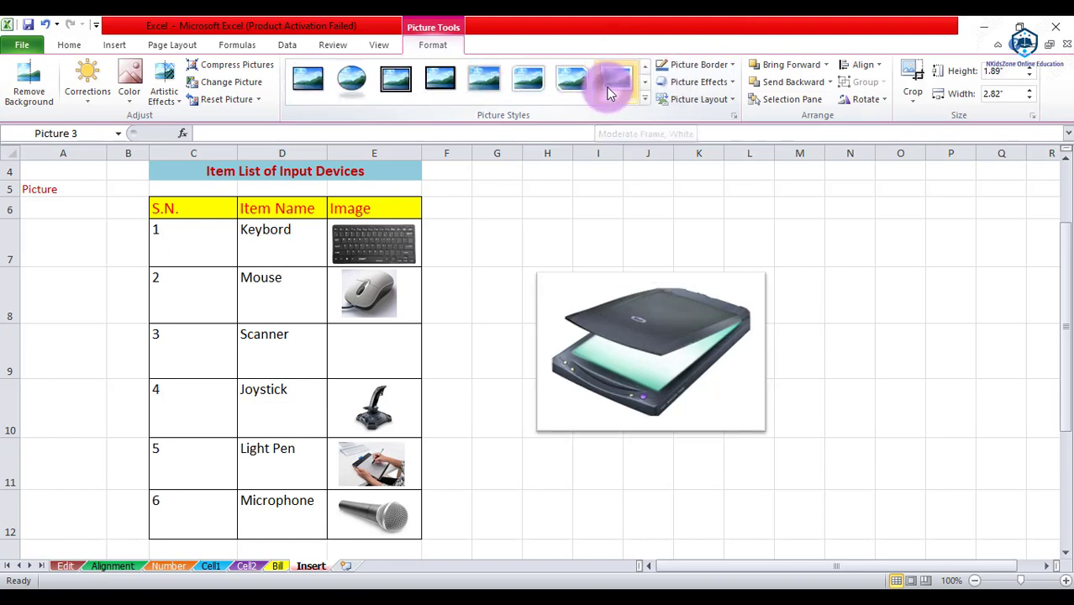
left_click(608, 86)
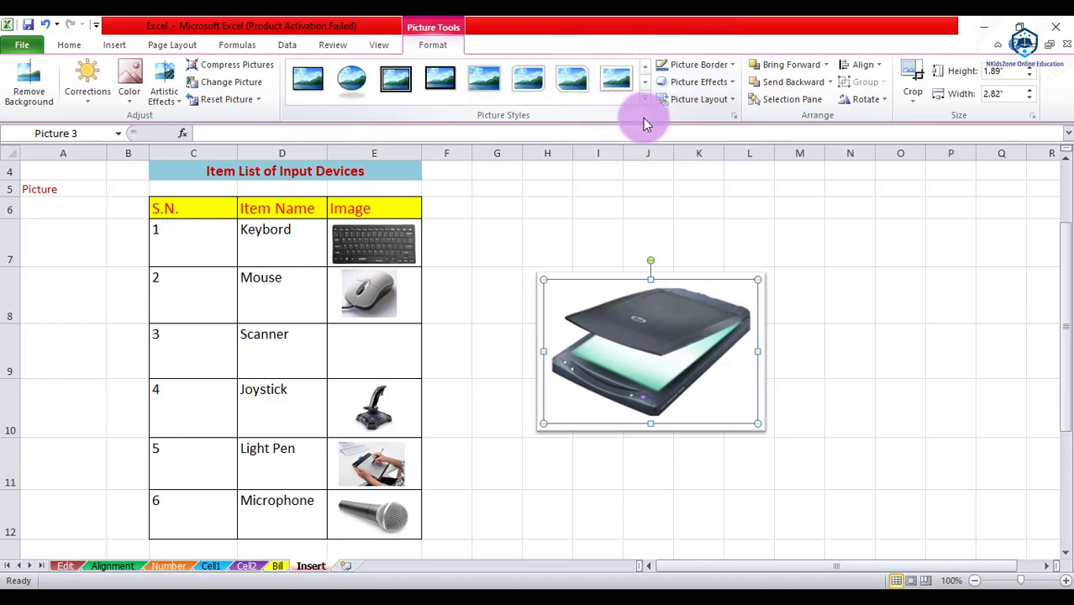
Step: Apply the tilted Preset 11 picture effect to the scanner picture and give it a dark orange border
left_click(735, 88)
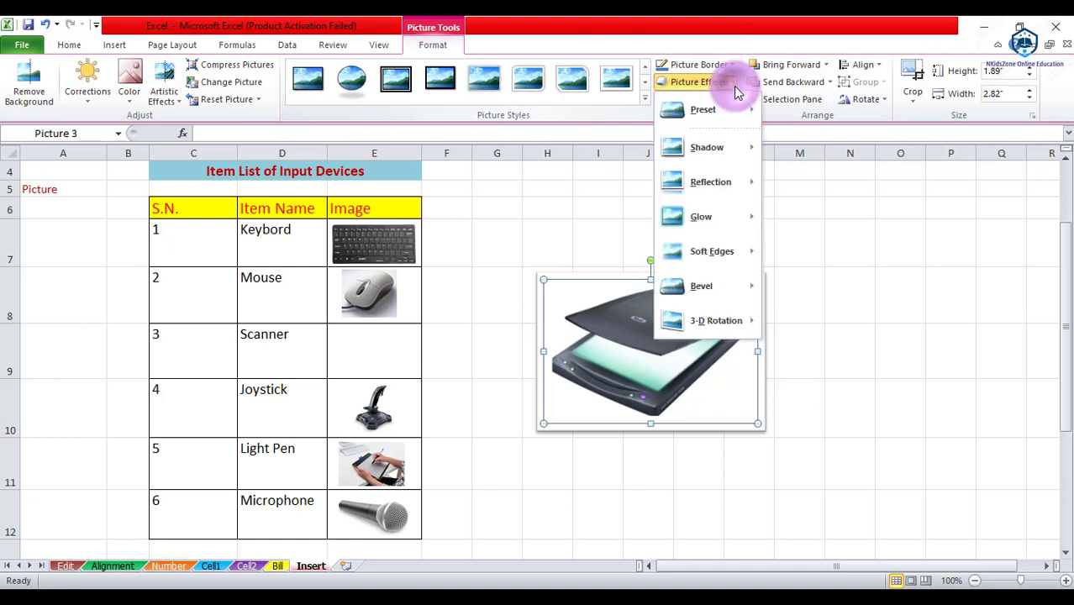
mouse_move(742, 107)
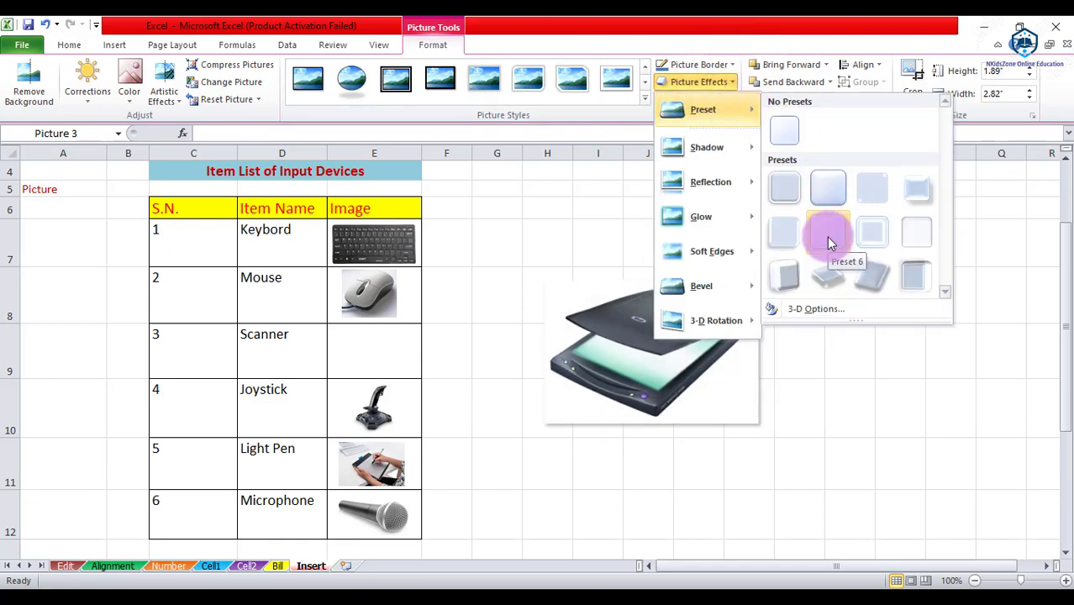
left_click(881, 281)
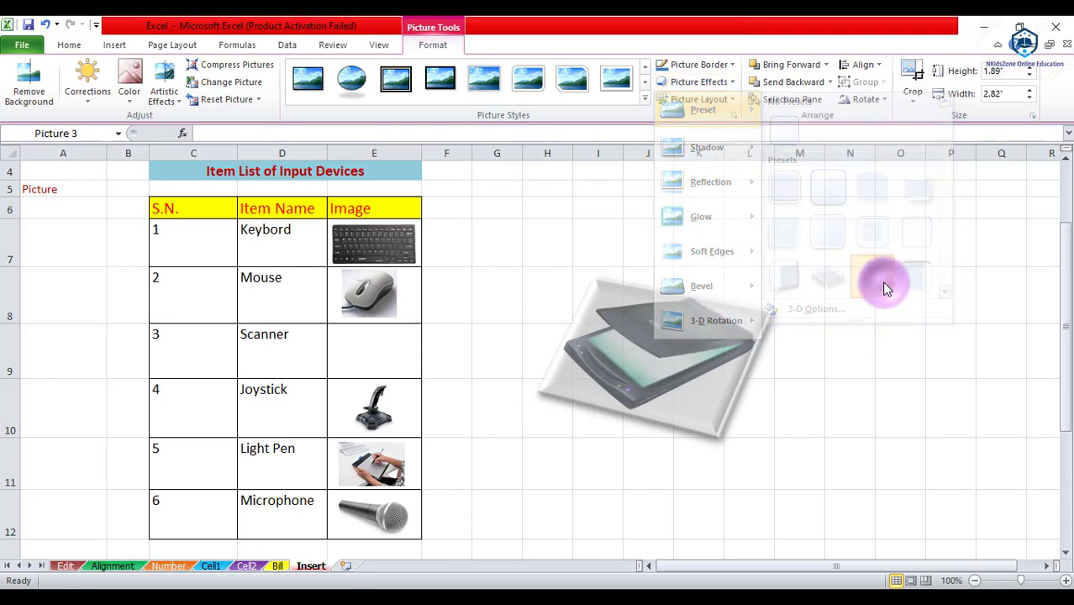
left_click(735, 66)
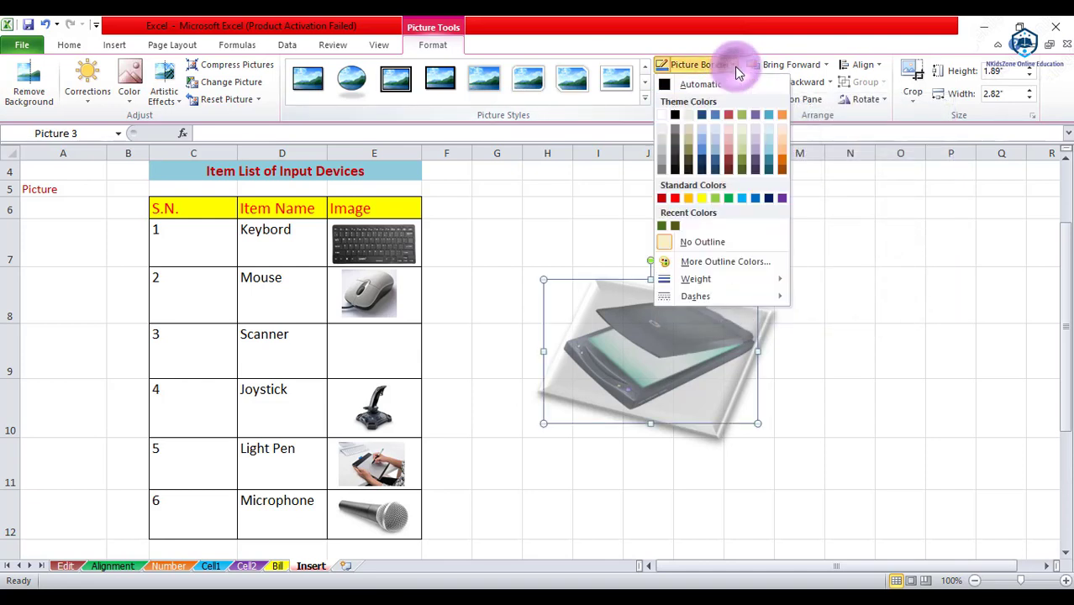
left_click(780, 162)
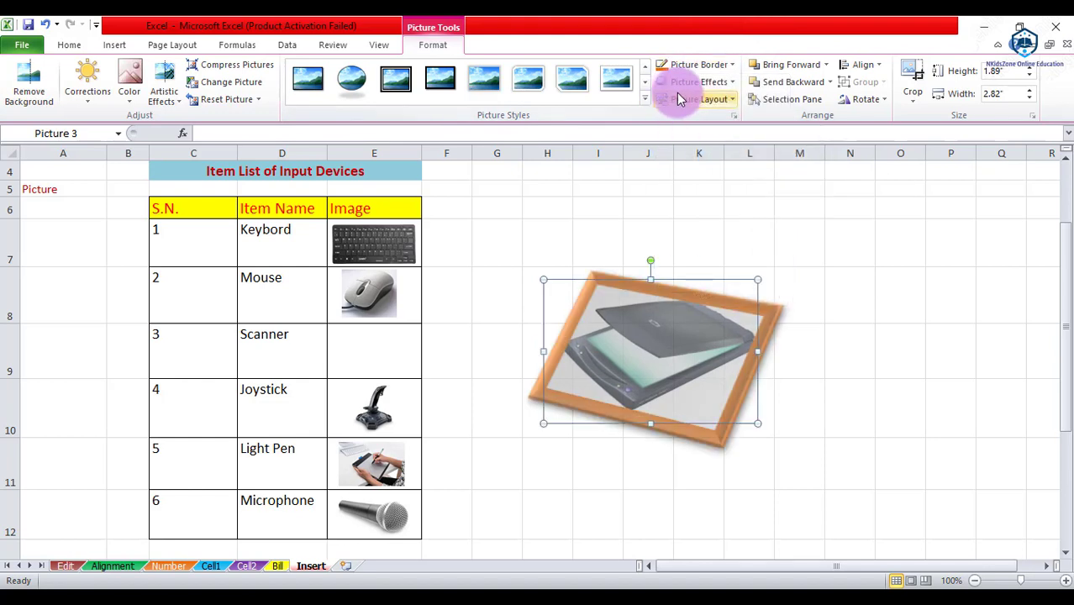
Step: Browse the SmartArt picture layouts available for the scanner picture without applying one
left_click(728, 100)
left_click(812, 175)
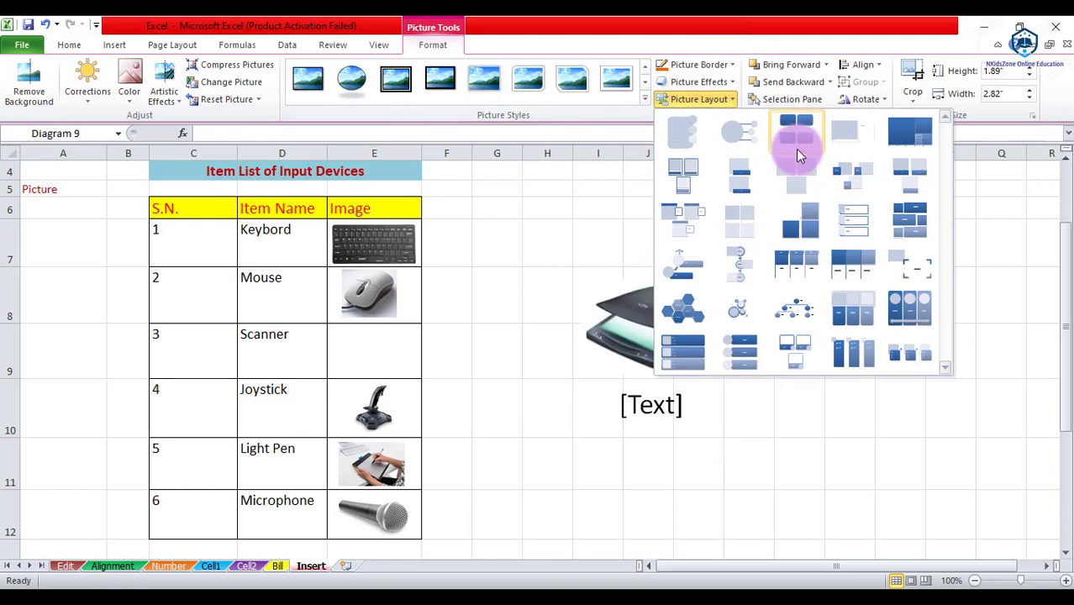
left_click(687, 160)
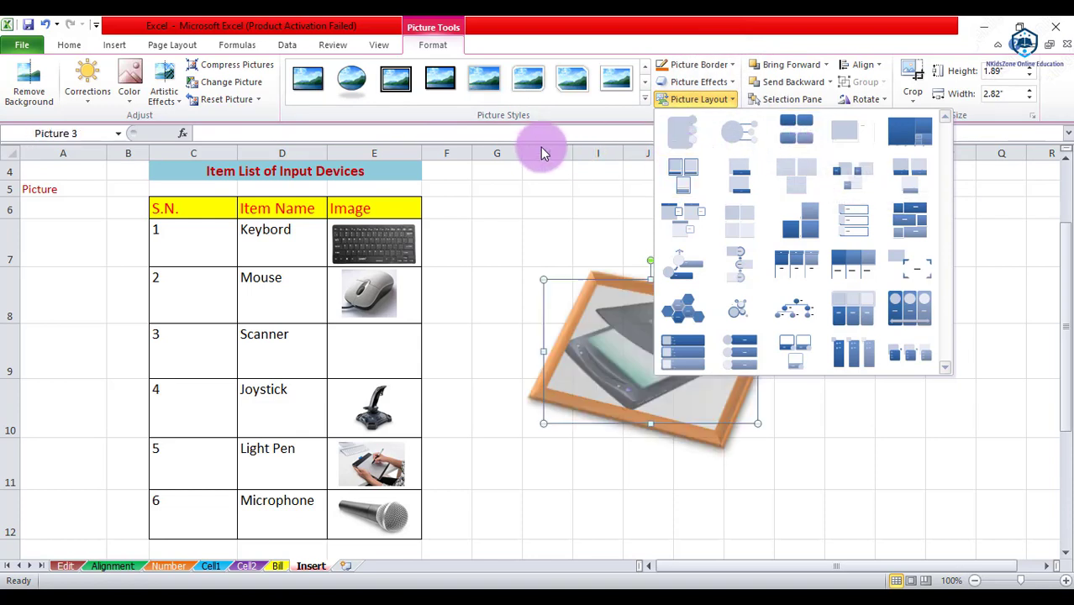
left_click(622, 110)
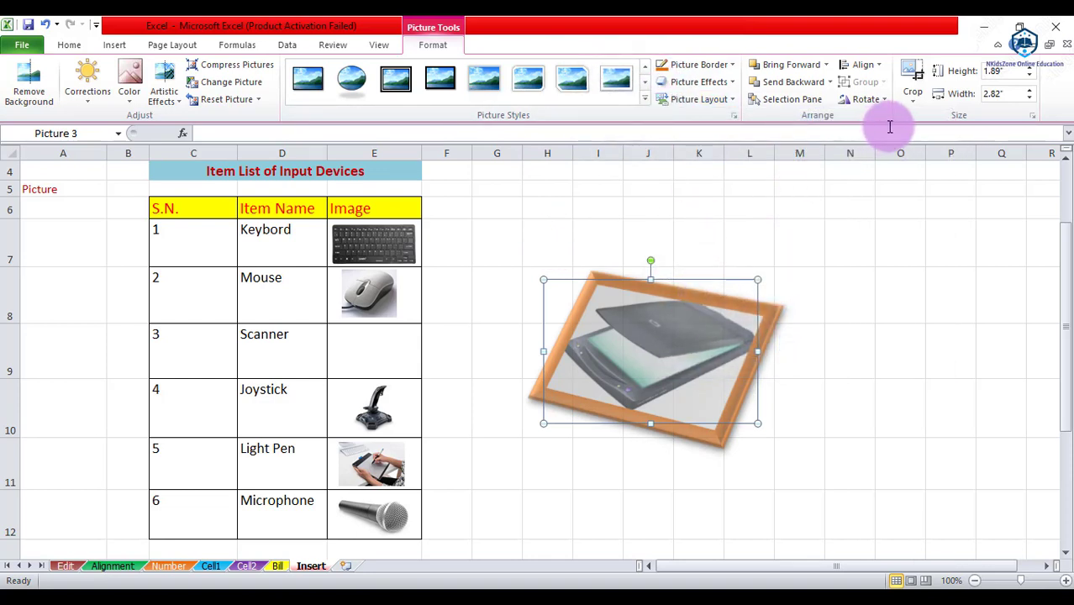
Step: Crop a narrow strip off the right edge of the scanner picture, bringing its width to about 2.58"
left_click(915, 96)
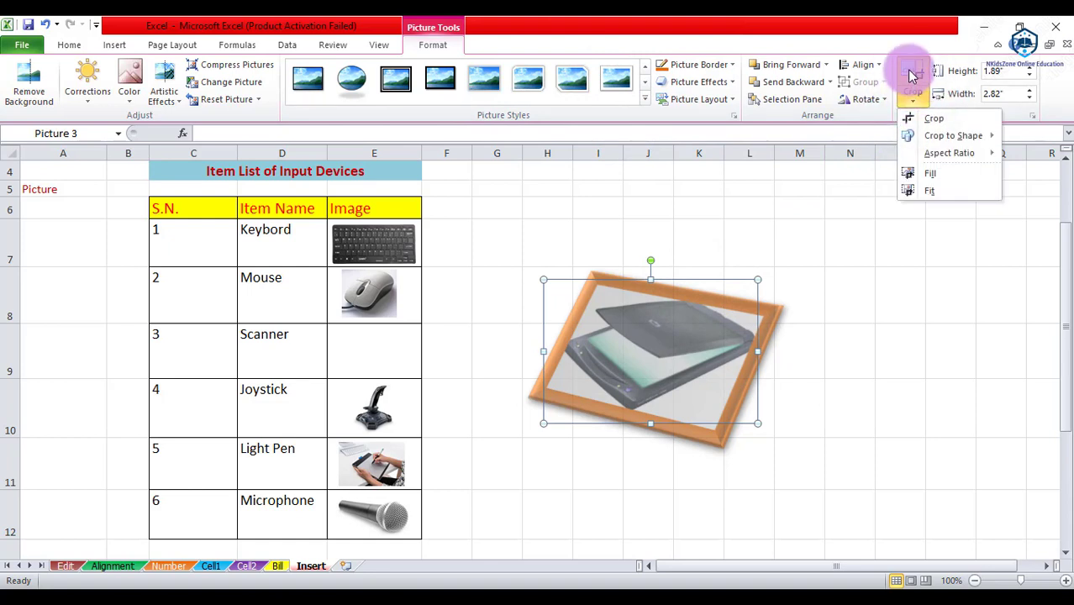
left_click(913, 75)
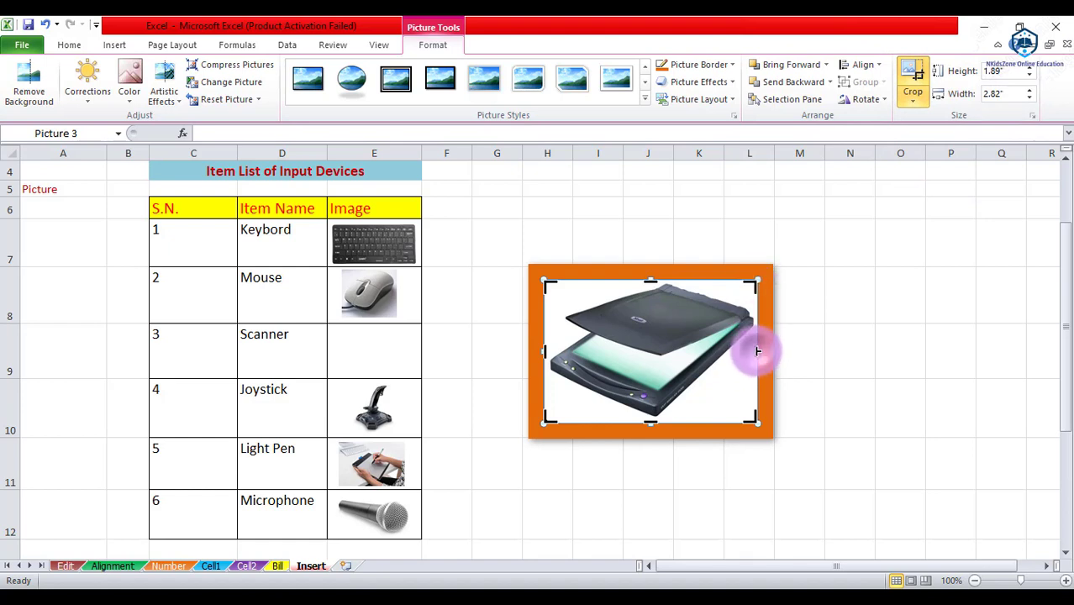
left_click_drag(757, 351, 738, 359)
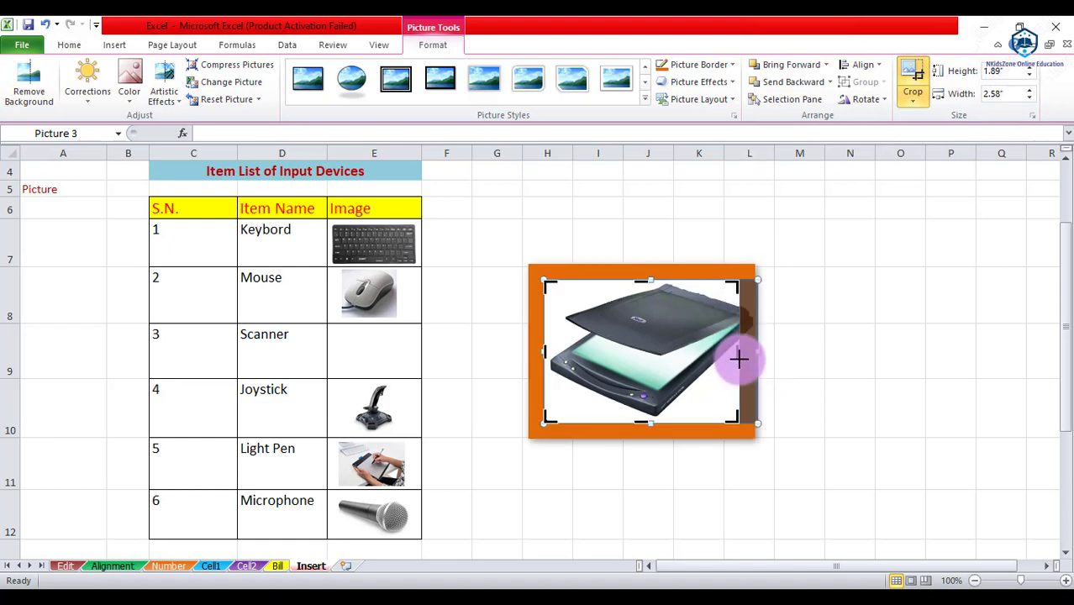
left_click(913, 74)
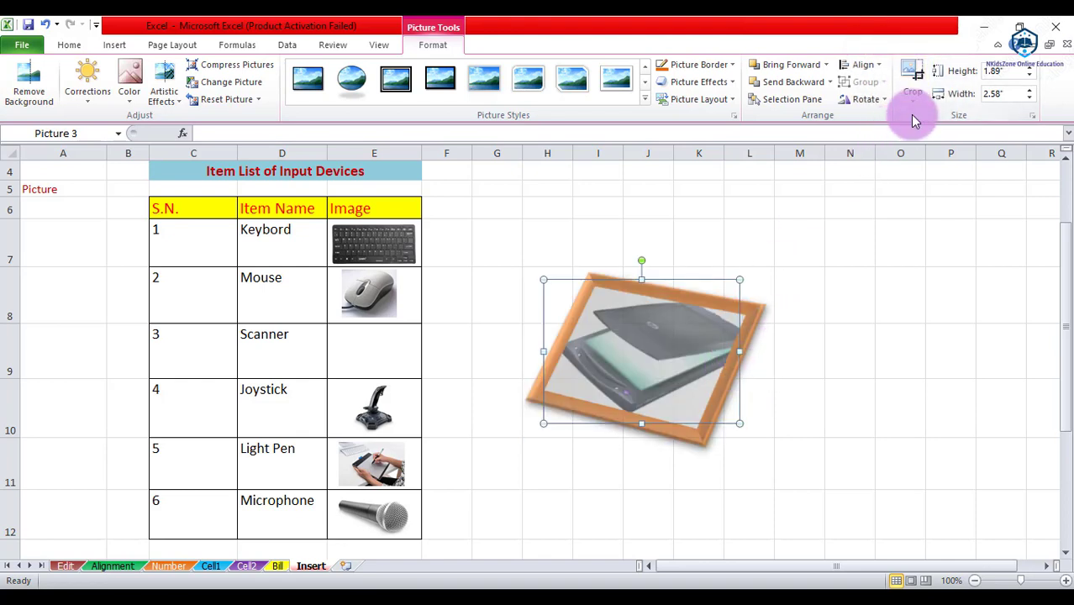
Step: Crop the scanner picture to the basic diamond shape and preview its rotate and flip options without applying any
left_click(913, 97)
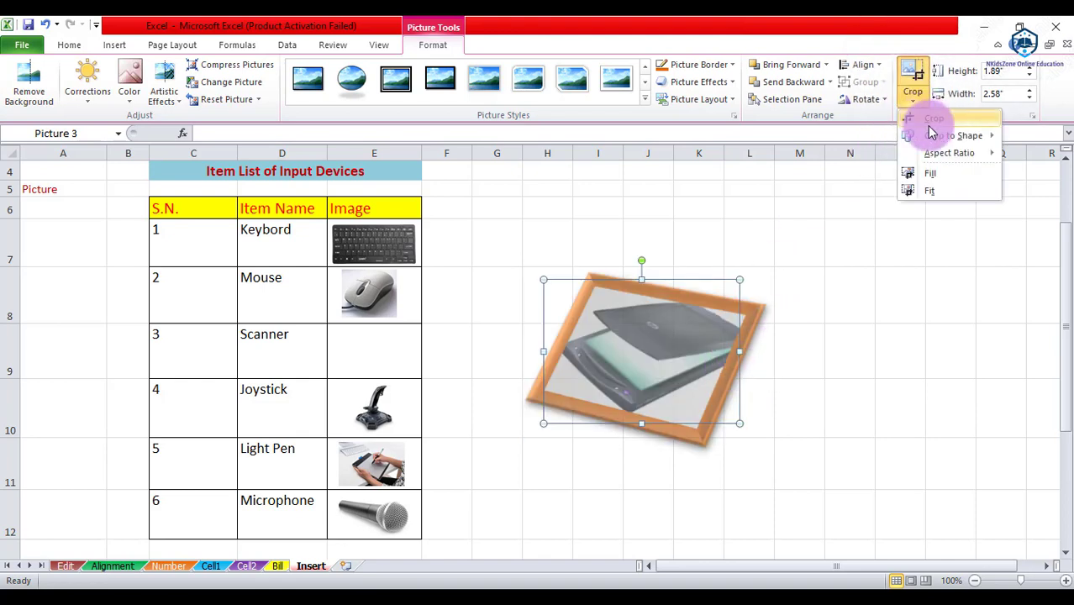
mouse_move(933, 135)
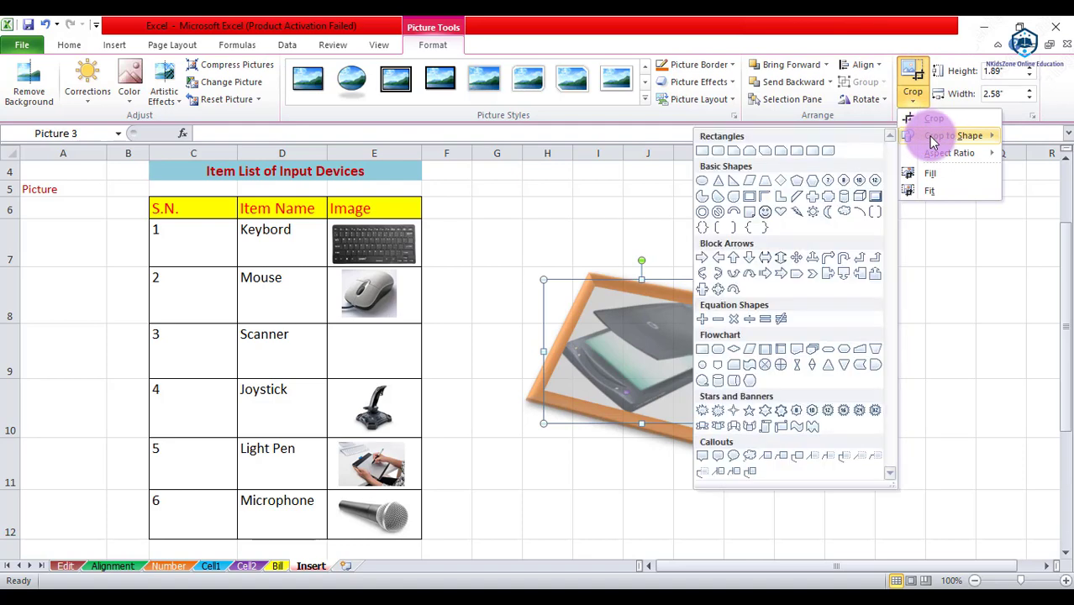
left_click(782, 187)
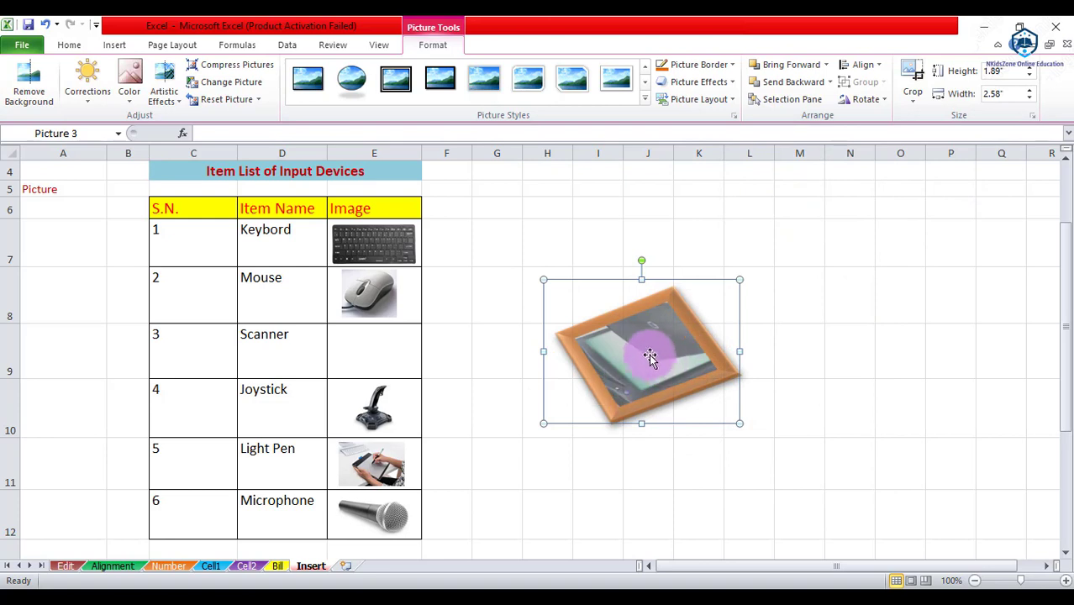
left_click(887, 101)
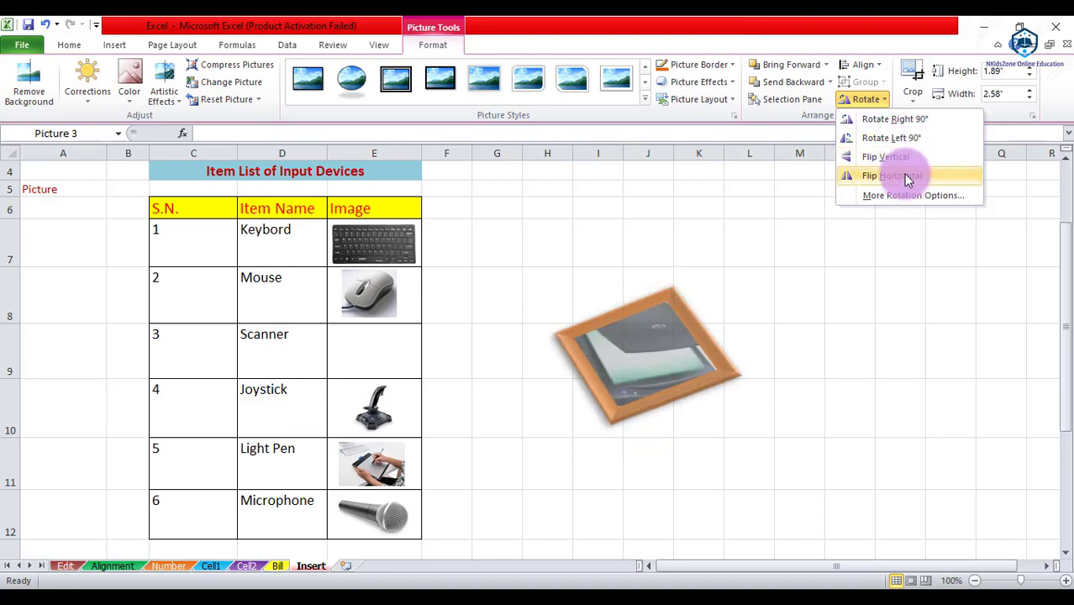
left_click(613, 215)
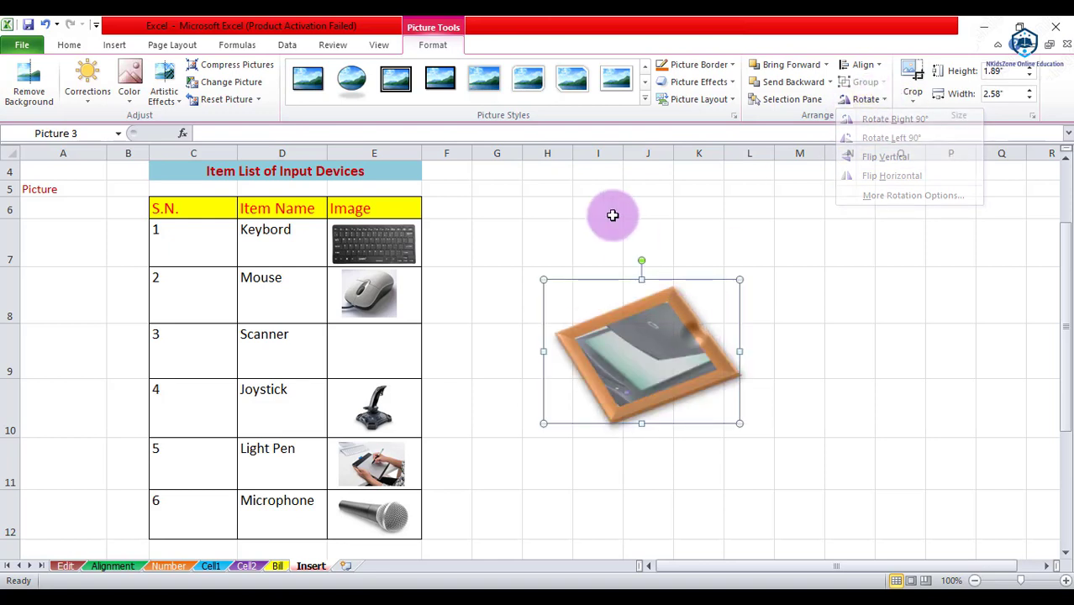